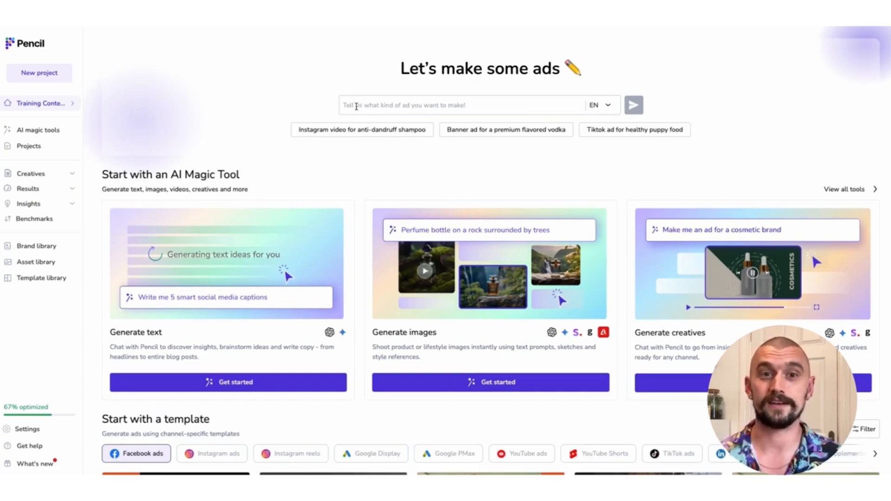
Start a new ad with the prompt "Generate a static ad for Endeura Pro Trainers".
left_click(356, 105)
type("Generate a static ad for Endeura Pro Trainers")
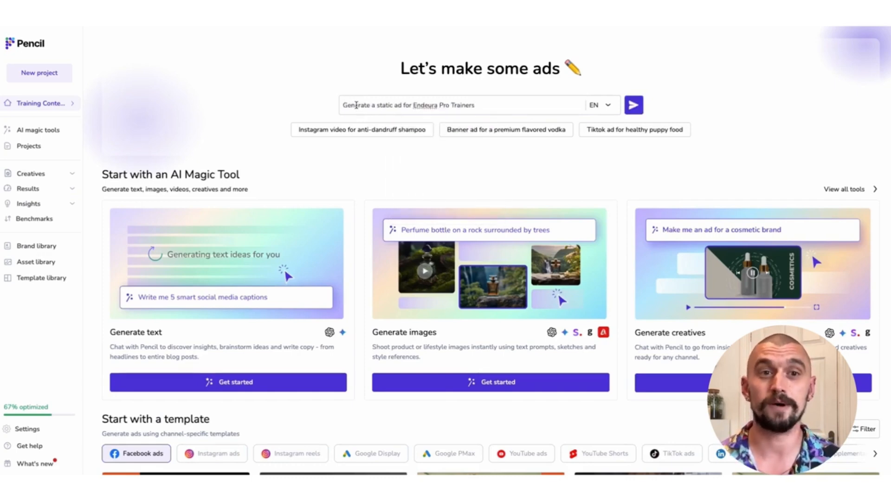
key("Return")
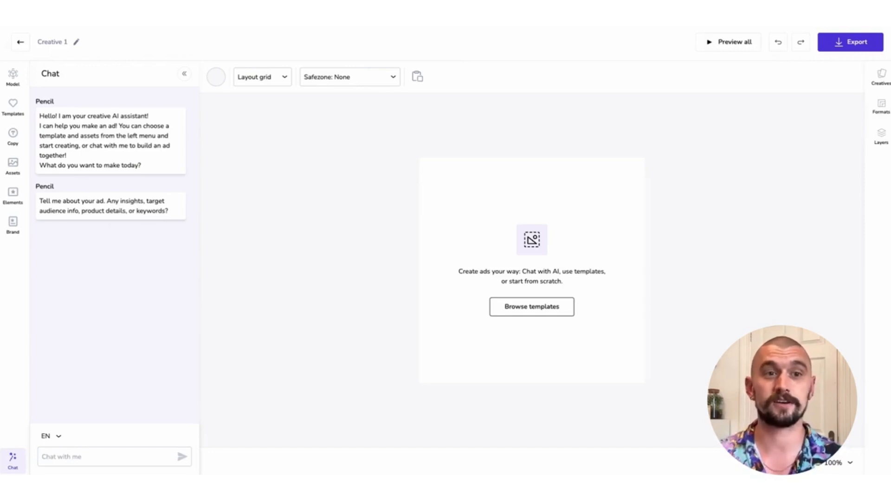
Brief the chat assistant: new UK runners aged 30-45 improving fitness and wellbeing, products offering comfort and increased performance, keyword "First steps.".
left_click(58, 459)
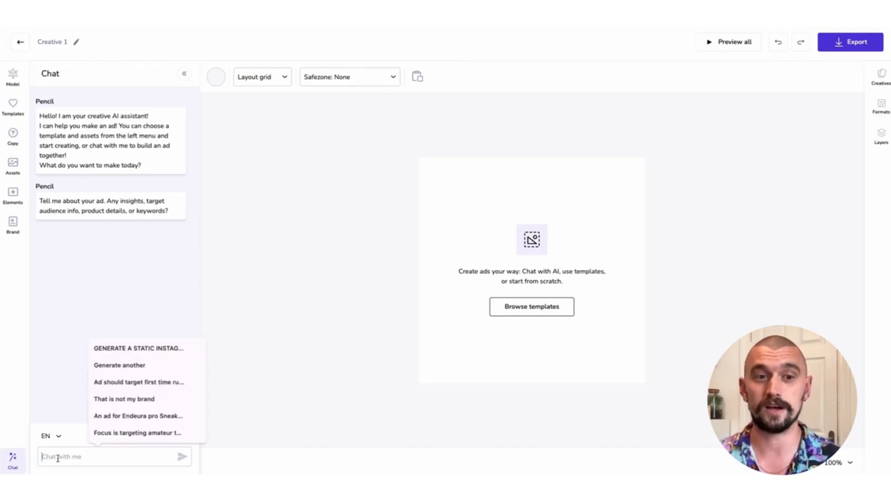
type("ket in the UK. Keywords include \"First steps.\"")
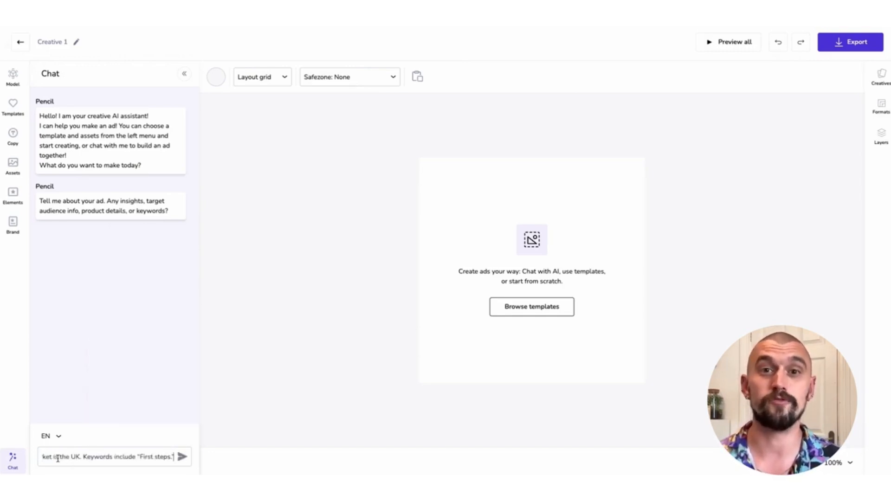
key("Return")
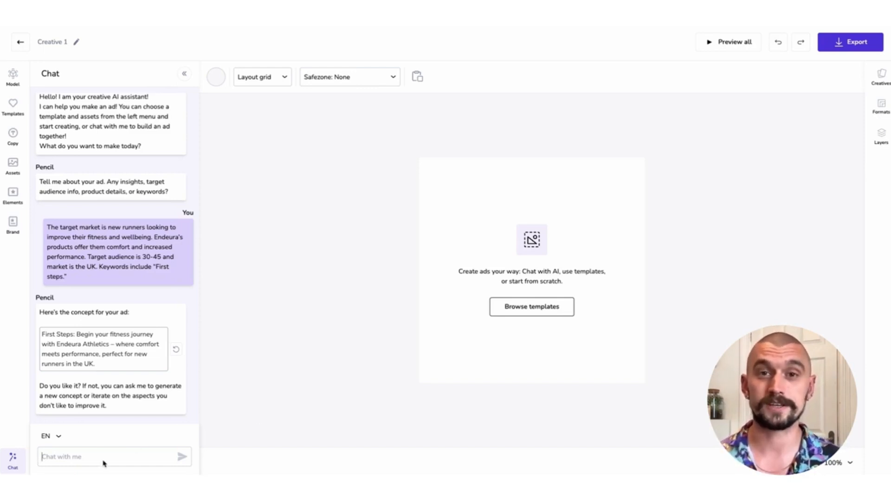
Ask the assistant to revise the concept with the message "Don't reference the country in the copy".
type("Don")
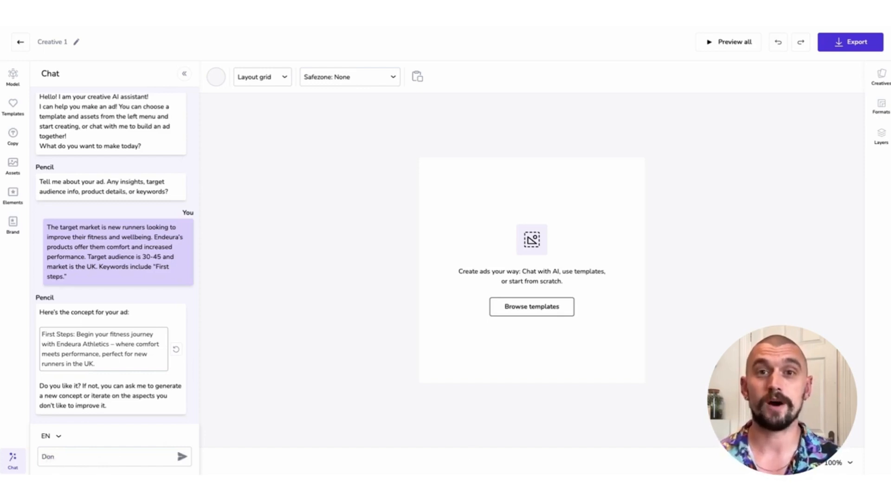
type("'t reference")
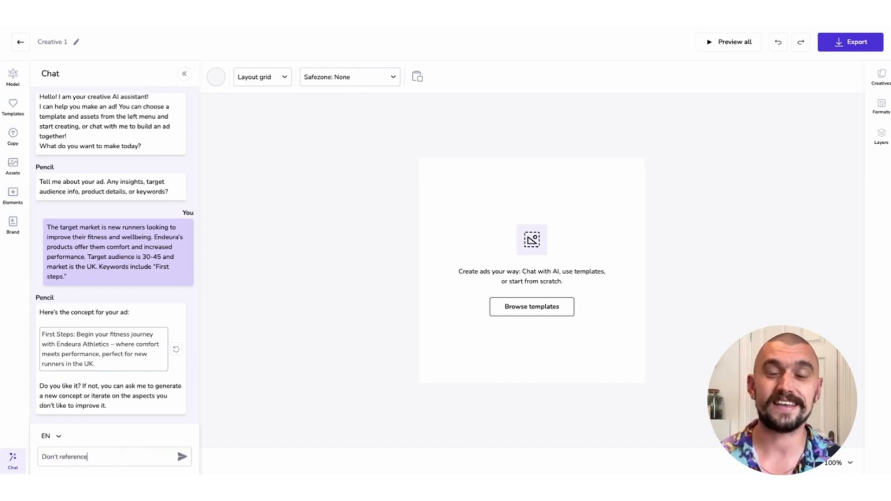
type(" the co")
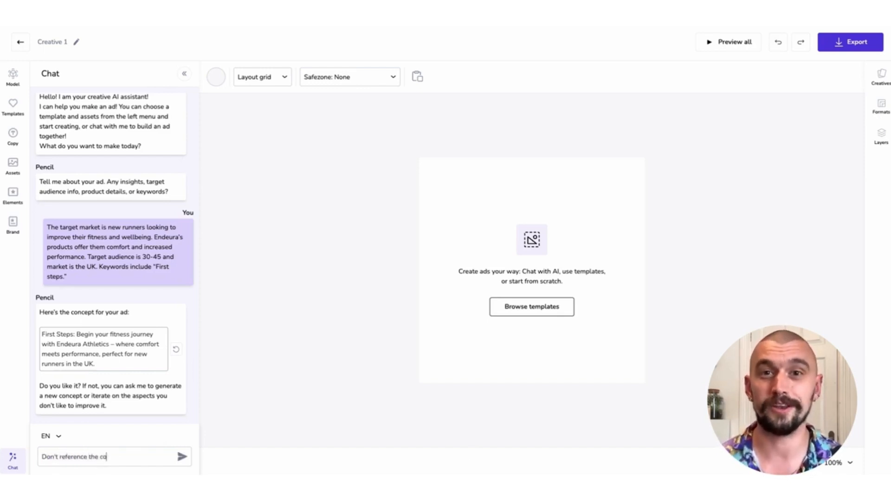
type("untry in the copy")
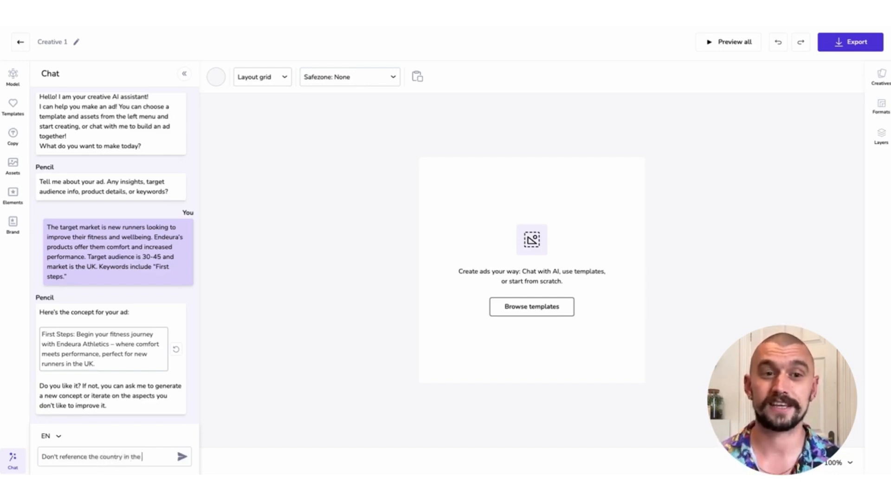
key("Return")
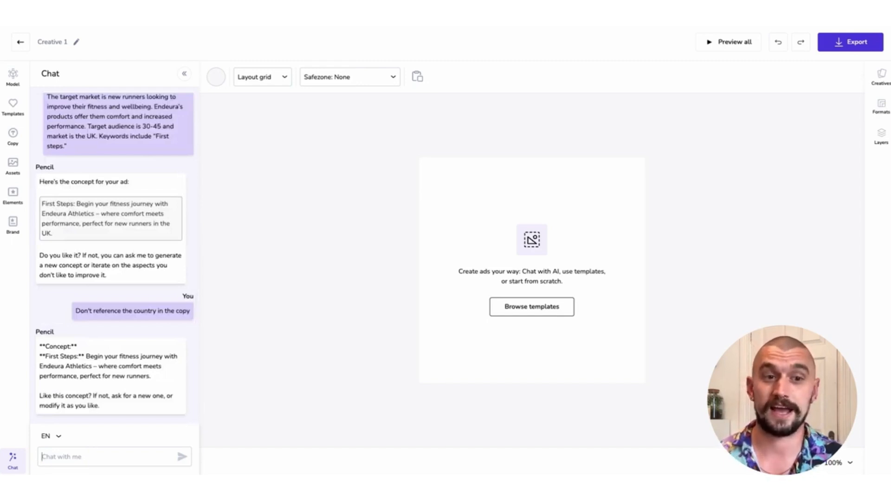
Approve the revised concept with "Love it" and give Instagram as the ad's channel.
type("Love it")
key("Return")
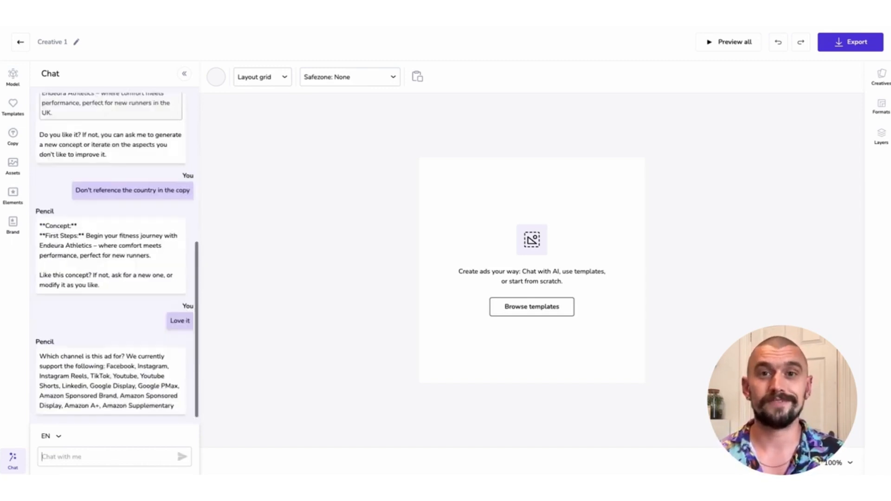
type("I")
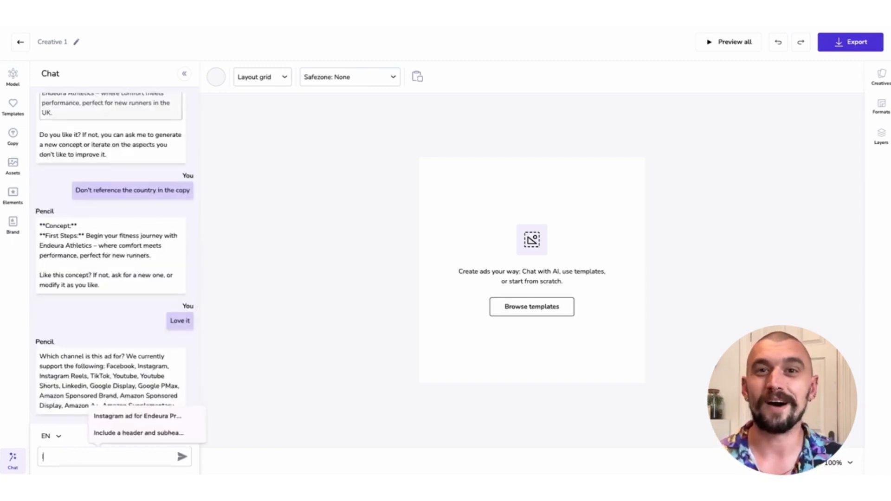
type("nstagram")
key("Return")
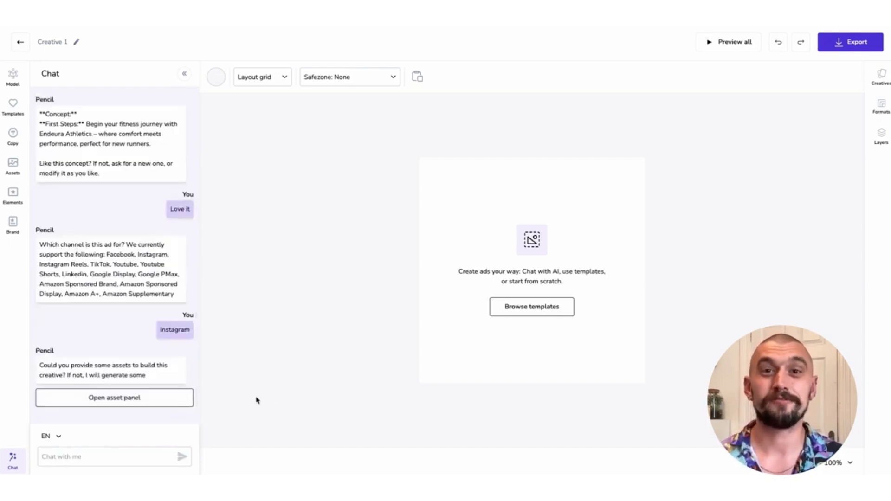
Open the asset library for the ad and set its product filter to show assets of all products.
left_click(131, 397)
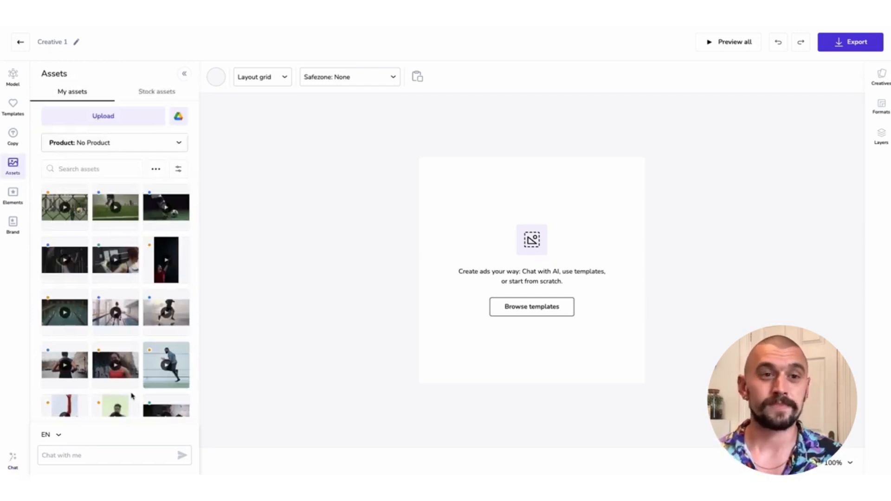
scroll(132, 396, "down", 3)
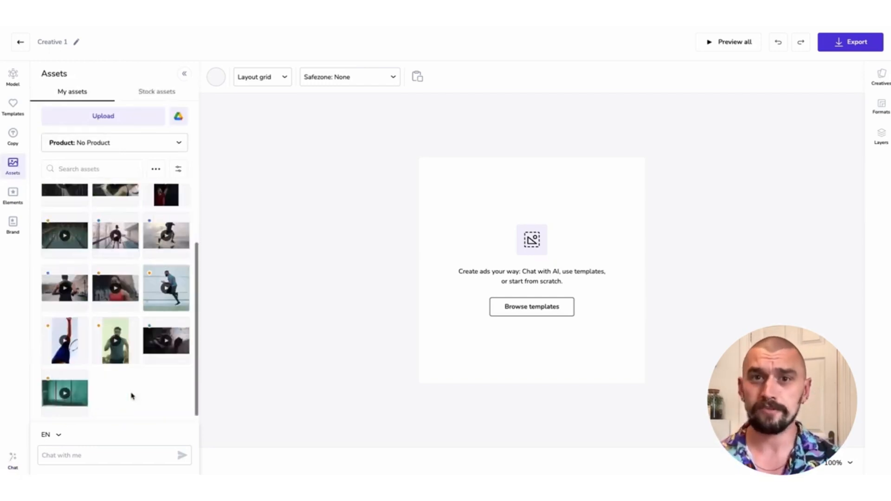
scroll(132, 396, "up", 3)
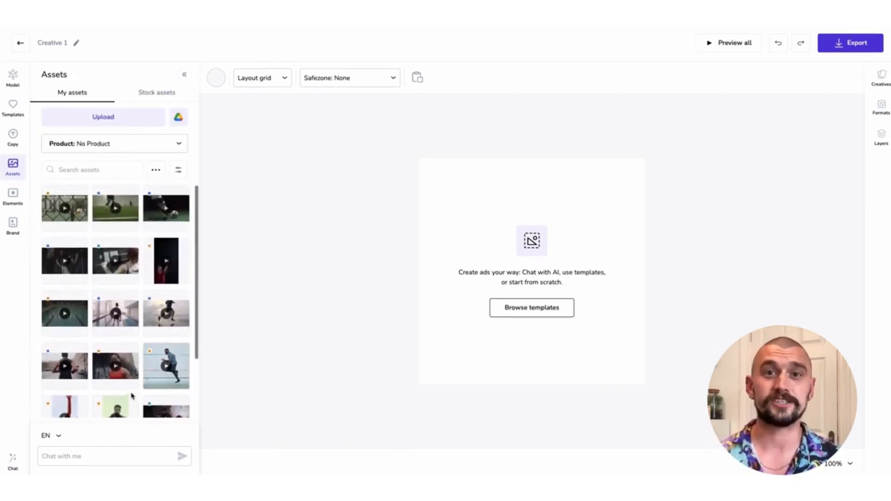
scroll(132, 396, "down", 3)
left_click(79, 144)
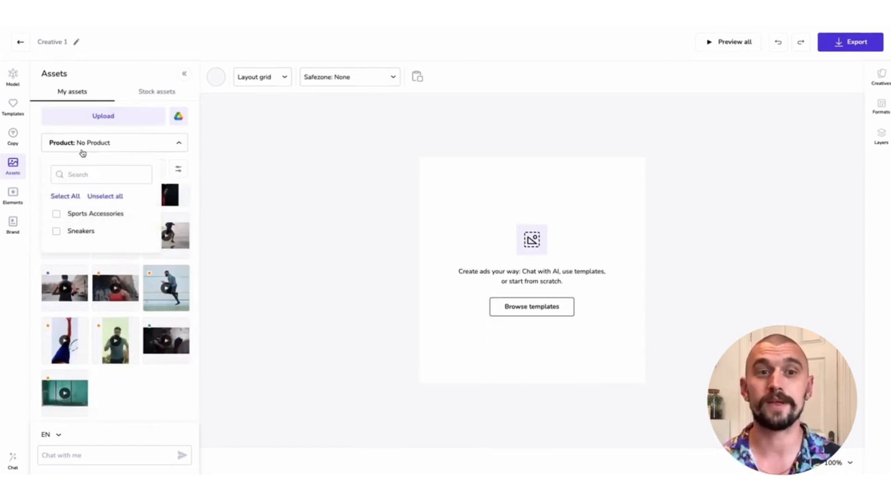
left_click(63, 196)
left_click(195, 291)
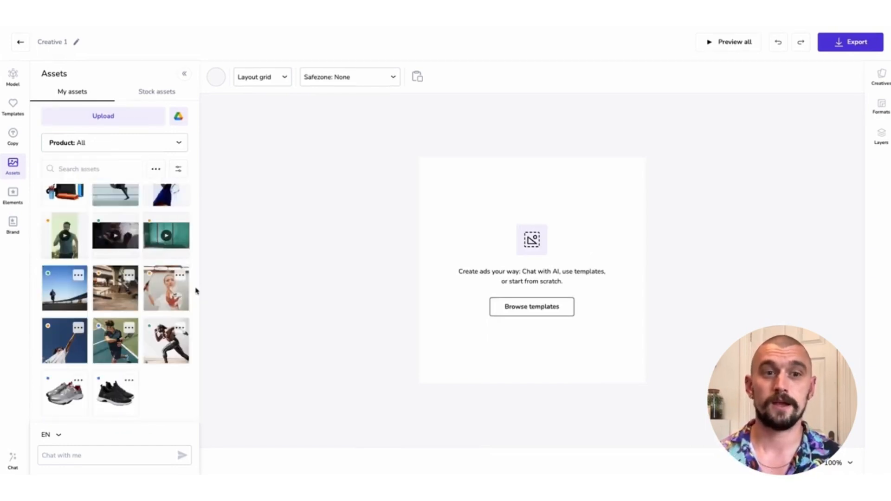
Submit the grey and black sneakers, the blue-sky runner and the autumn park runner images as assets, and open the generated ad in the canvas.
left_click(60, 398)
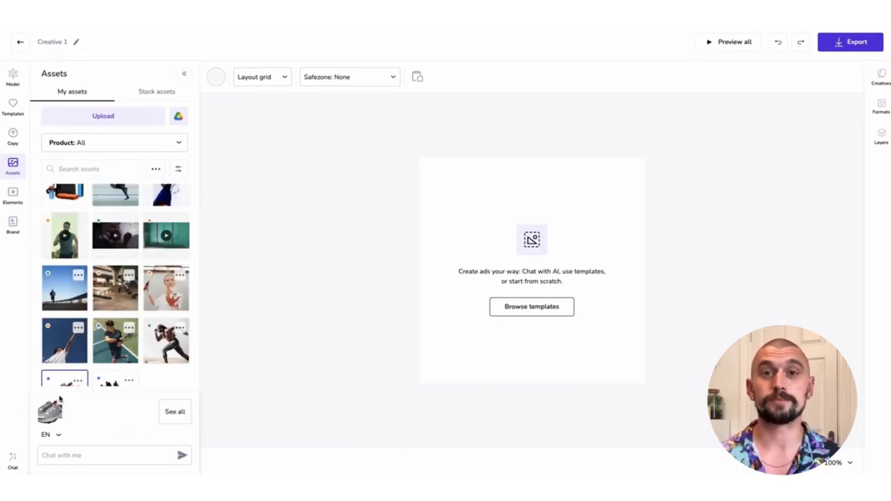
left_click(108, 383)
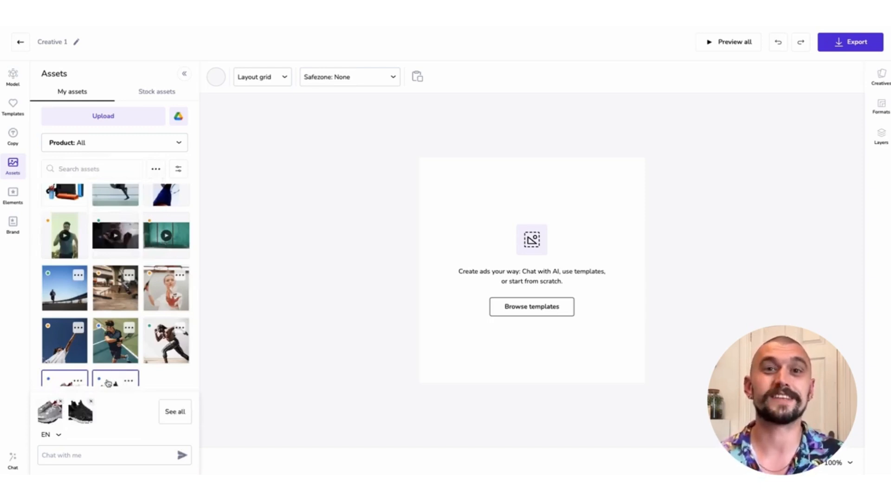
left_click(56, 285)
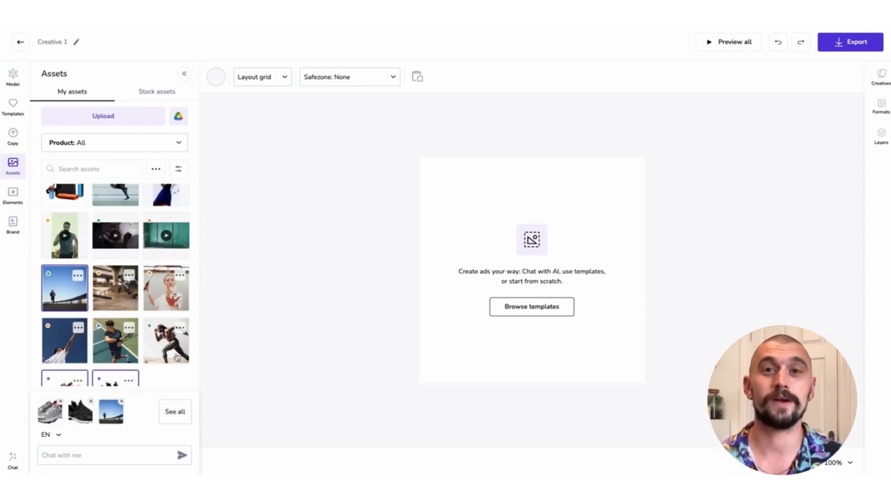
scroll(174, 309, "up", 2)
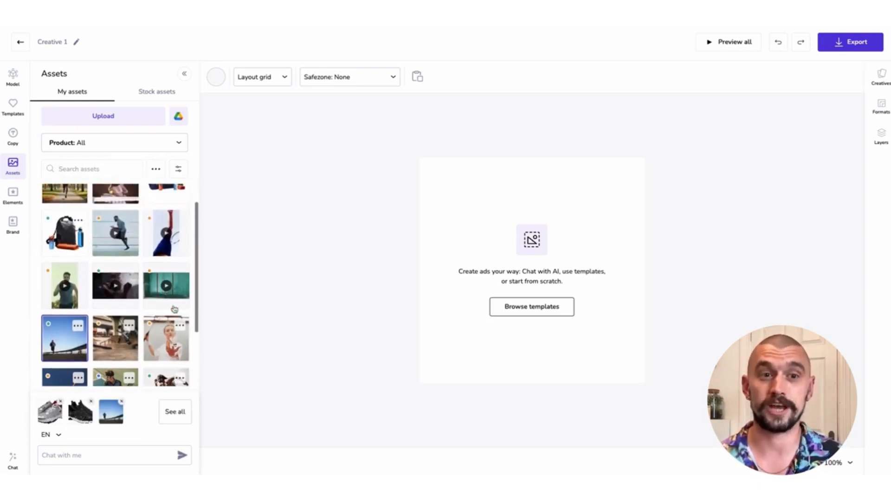
scroll(175, 309, "up", 1)
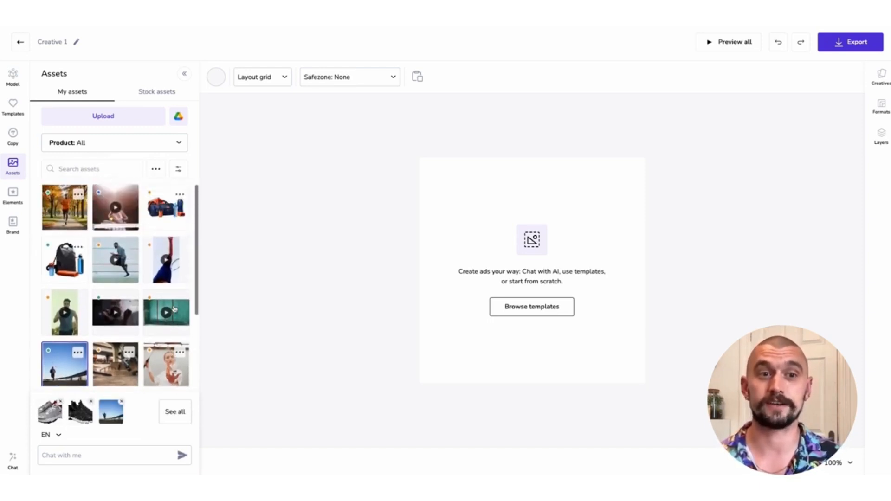
left_click(61, 226)
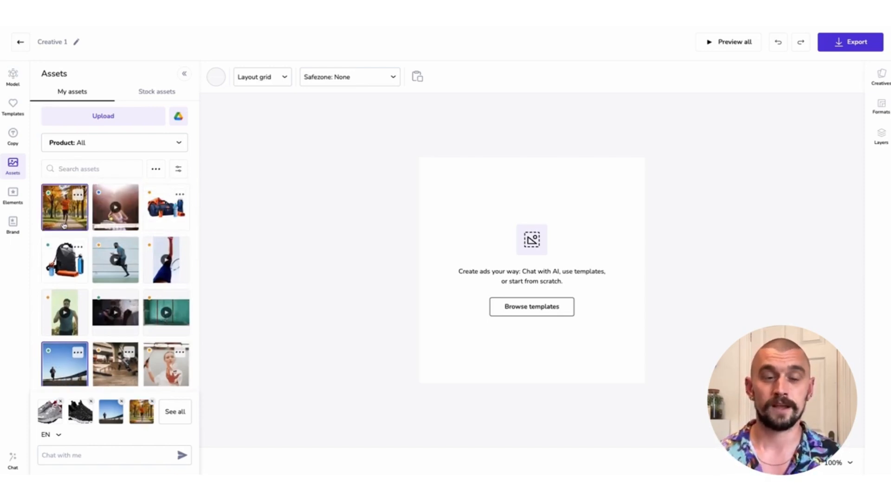
left_click(181, 455)
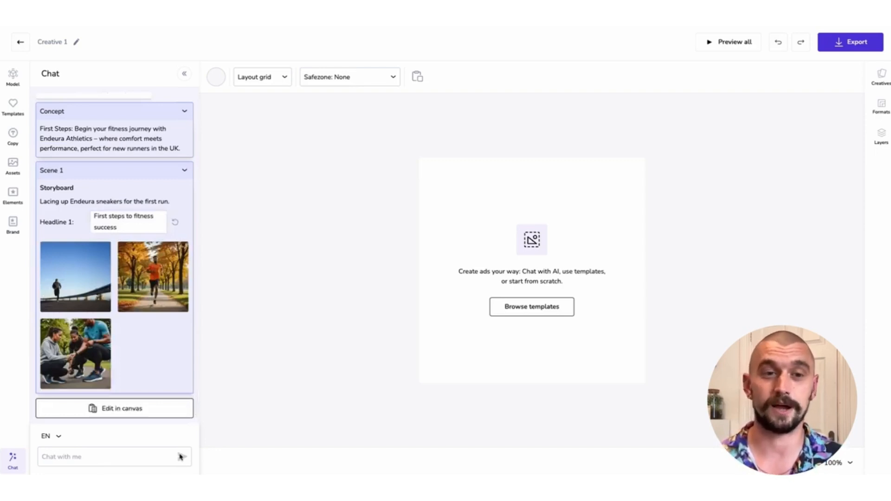
left_click(149, 412)
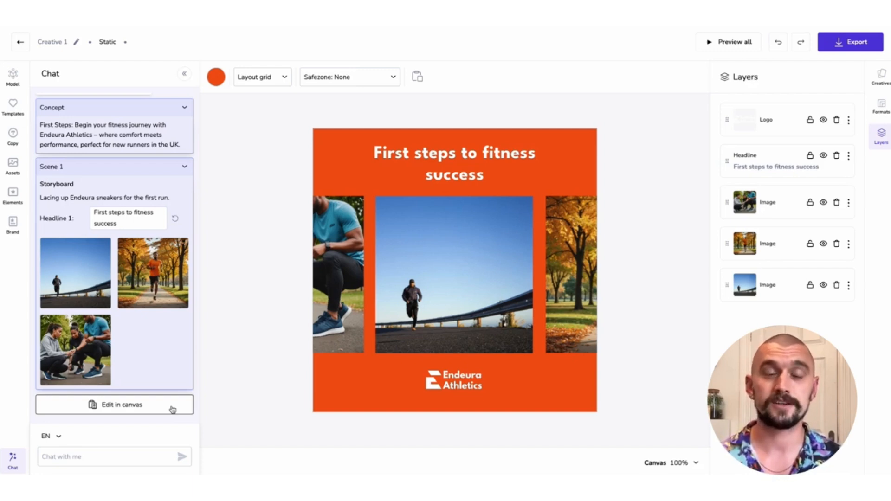
Return to the home page and start a new ad from the Facebook template Static Templates 2.
left_click(20, 42)
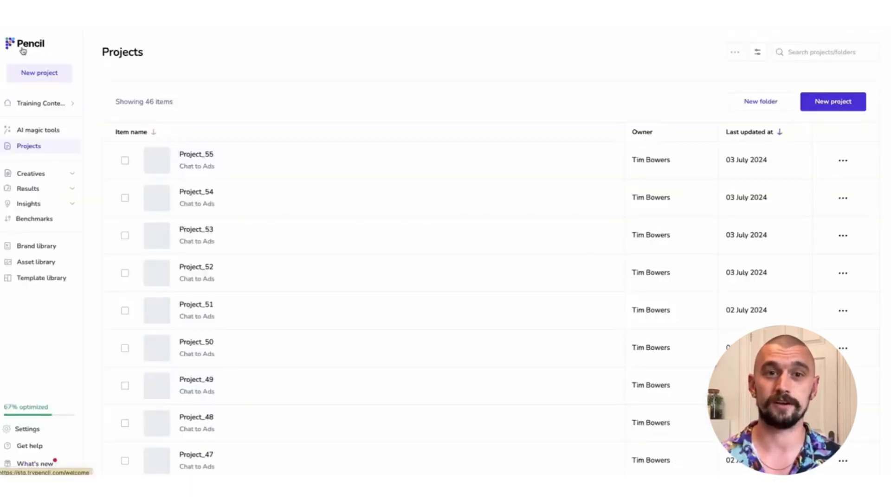
left_click(6, 105)
scroll(401, 185, "down", 4)
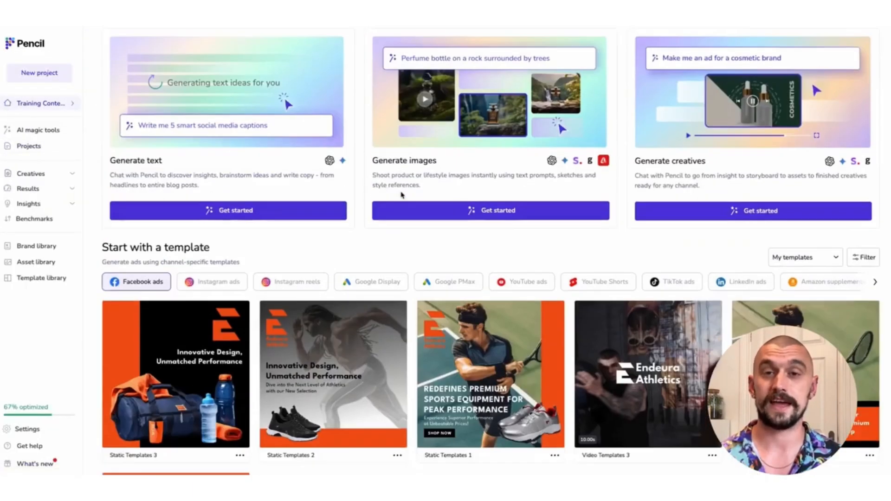
scroll(402, 194, "down", 4)
left_click(377, 149)
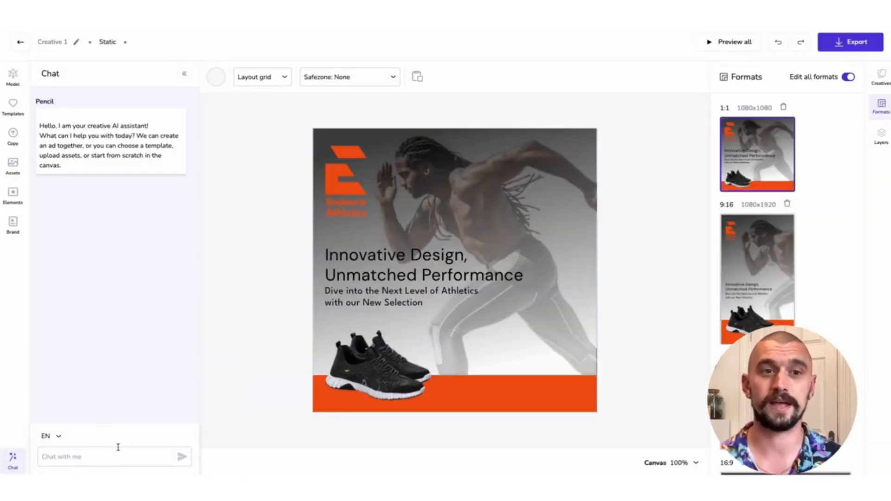
Request "Generate an ad for Endeura Pro Trainers" for the template, then submit the same brief on new UK runners aged 30-45 with keyword "First steps.".
left_click(76, 459)
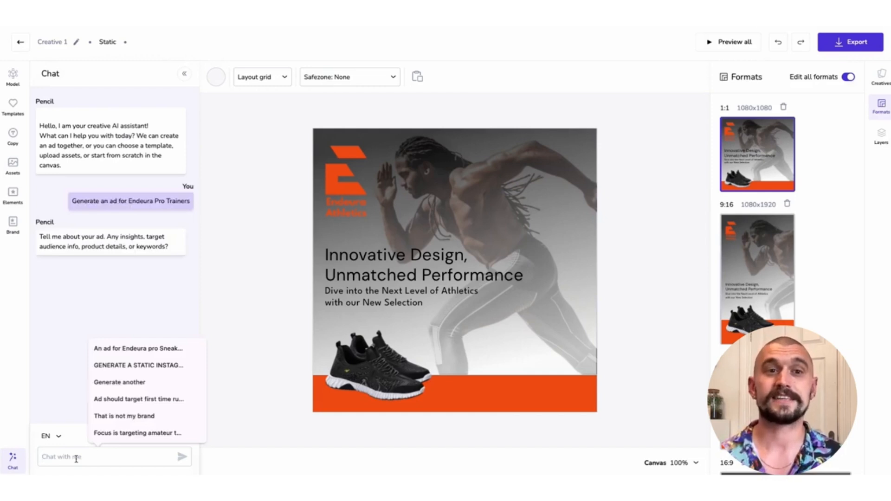
key("ctrl+v")
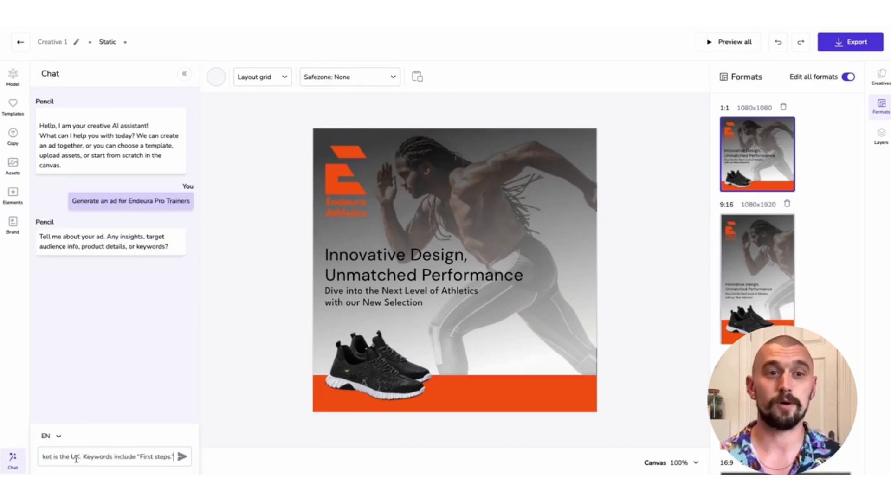
key("Return")
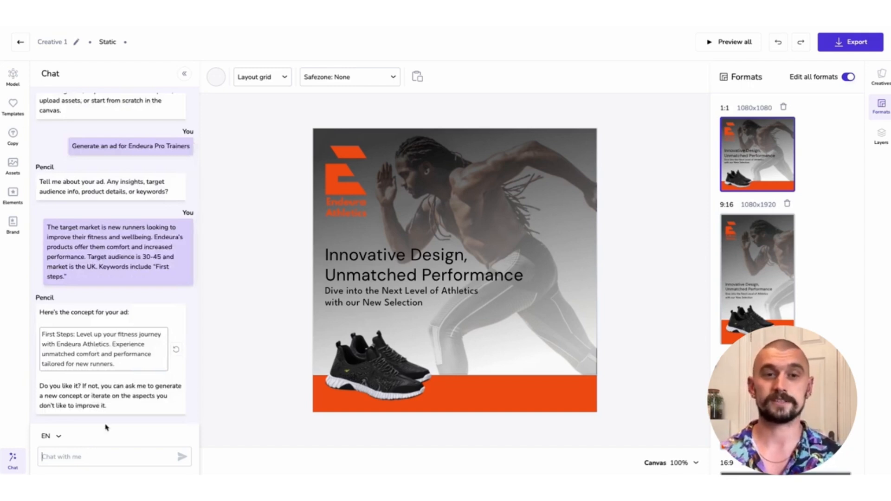
Approve the template ad's concept with "Love it" and open the asset library to supply images.
type("Iove it")
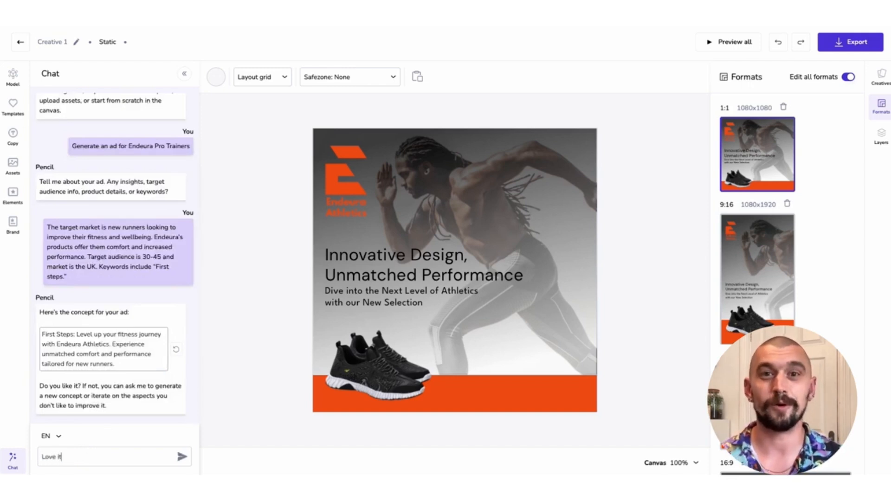
key("Return")
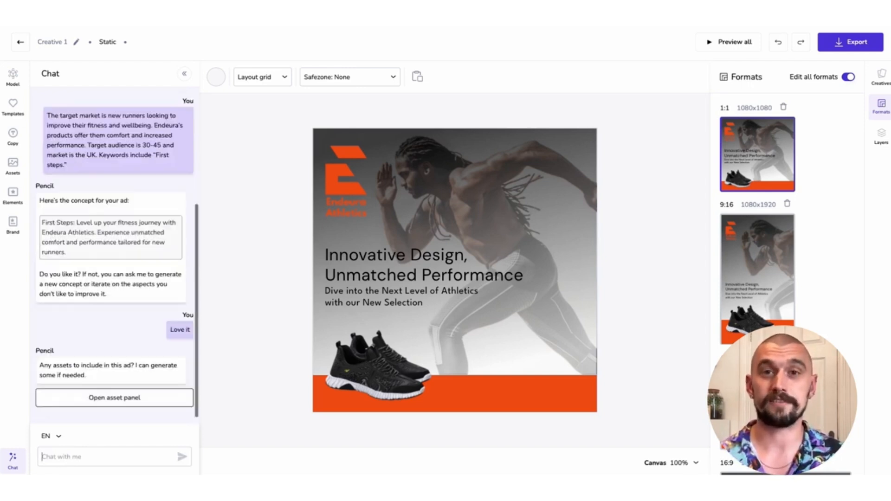
left_click(132, 400)
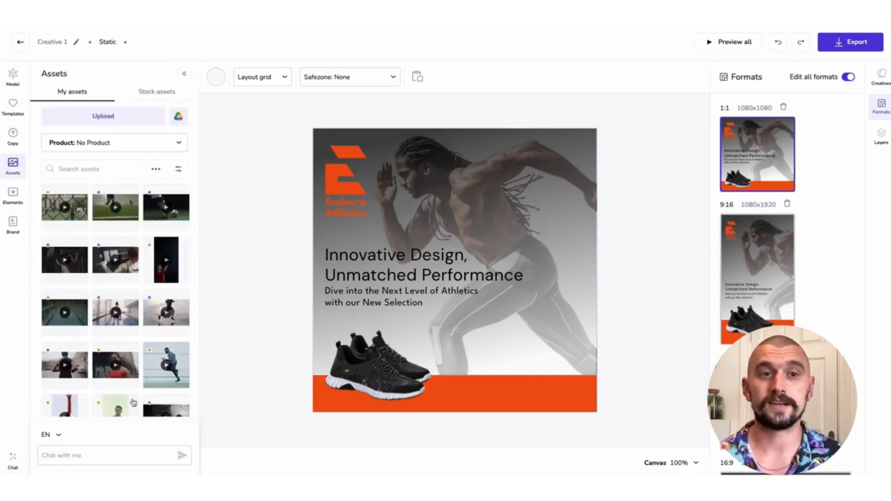
Submit the black sneakers image from the assets of all products and open the generated ad in the canvas.
left_click(123, 149)
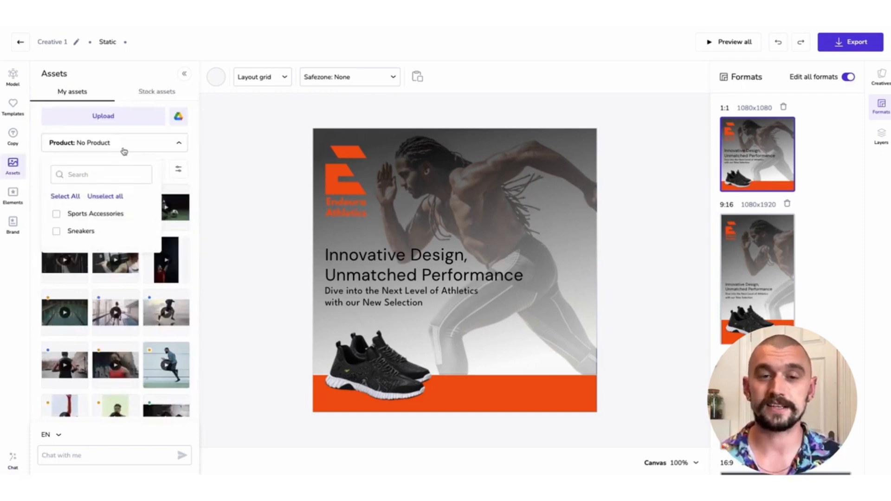
left_click(63, 197)
scroll(147, 354, "down", 2)
left_click(127, 403)
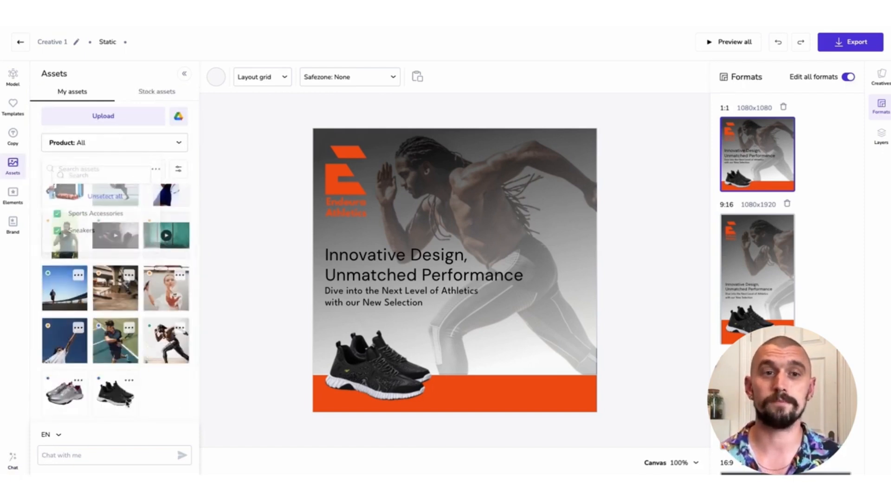
left_click(181, 456)
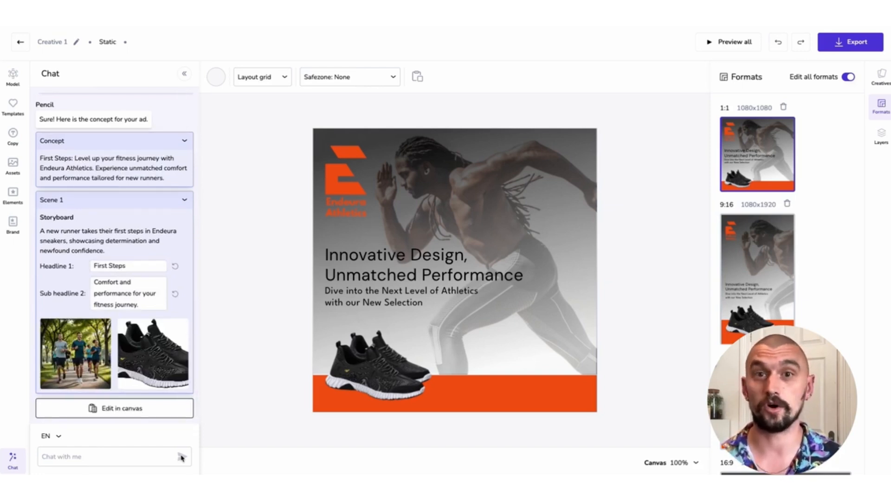
left_click(167, 412)
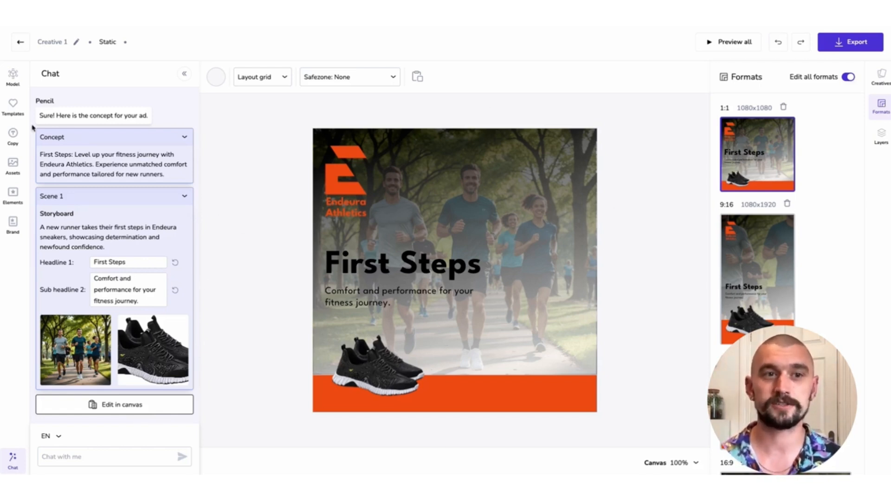
Look through the copy, asset, element, brand and template options and the available AI image and text models.
left_click(9, 140)
left_click(13, 165)
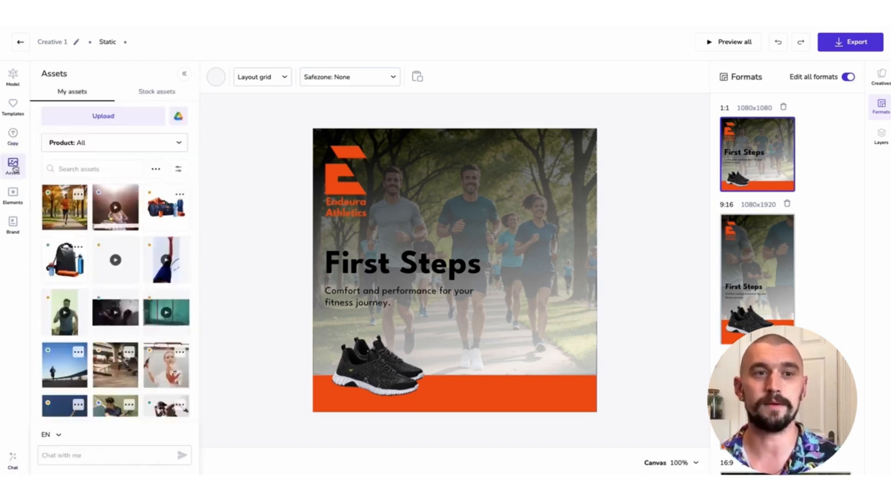
left_click(16, 199)
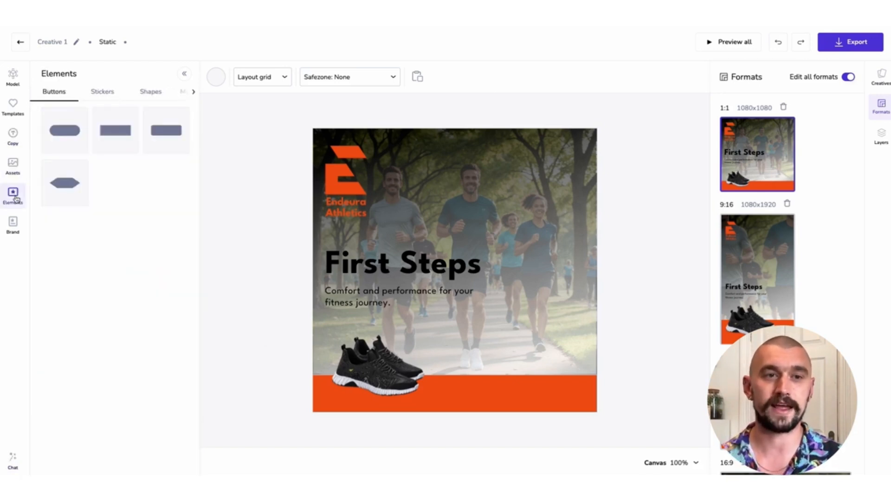
left_click(15, 227)
left_click(14, 108)
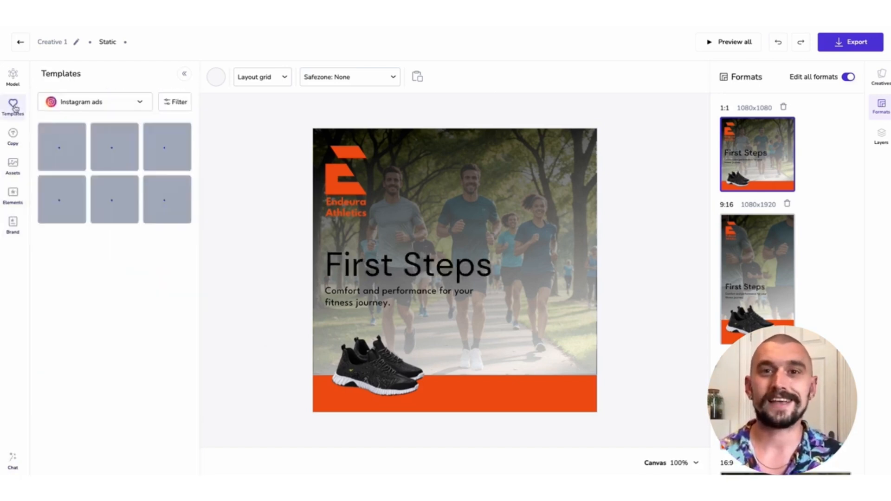
left_click(13, 85)
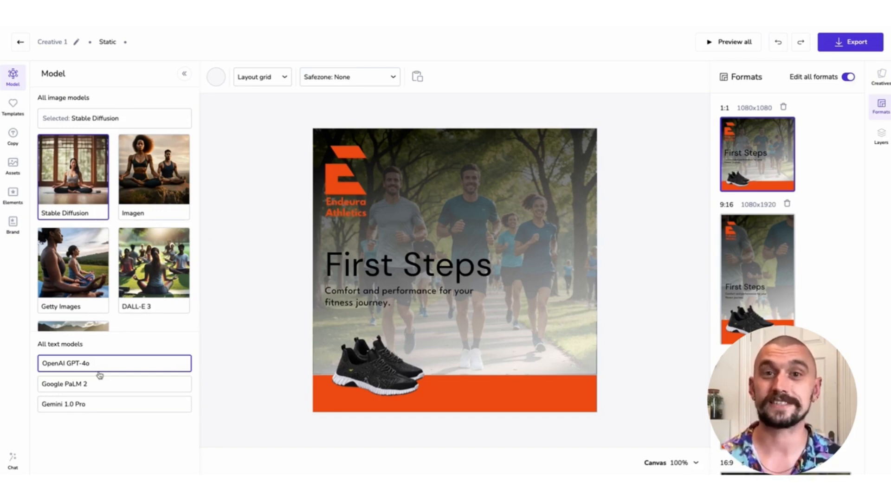
Enter the sub headline's AI prompt "Generate a header (maximum 45 characters) to highlight the comfort and performance of Endeura Pro Trainers for new runners".
left_click(353, 294)
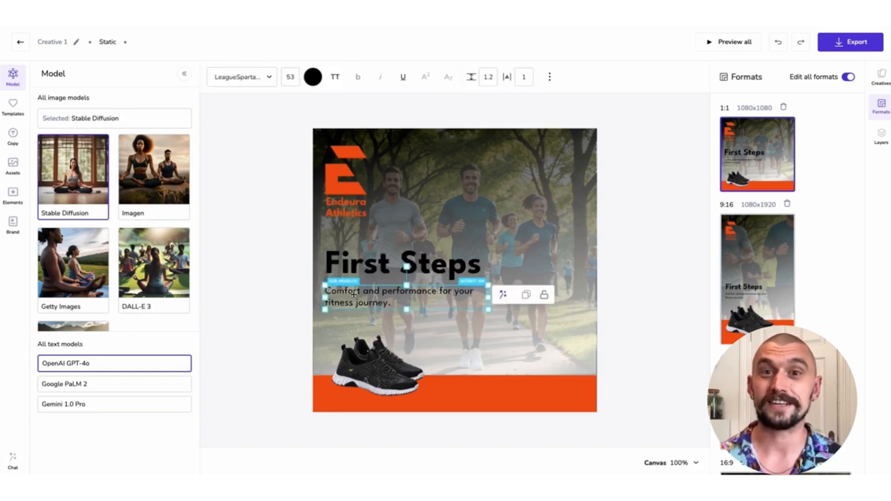
left_click(502, 294)
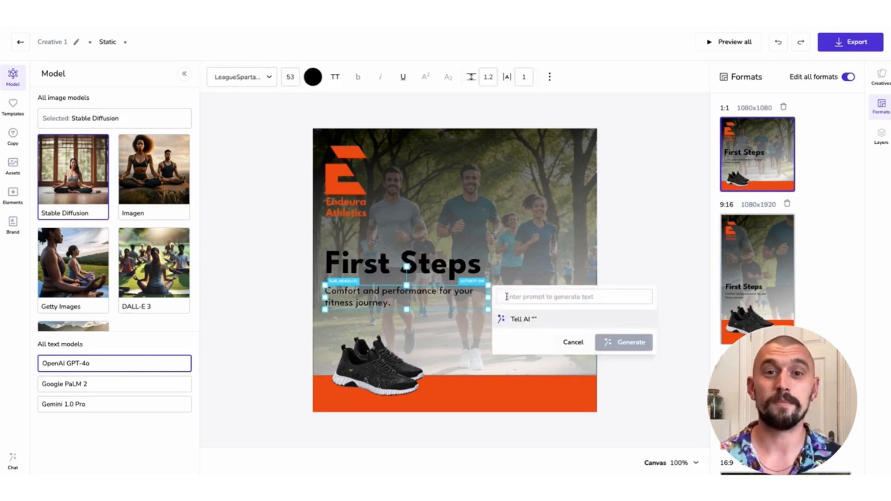
type("Genera")
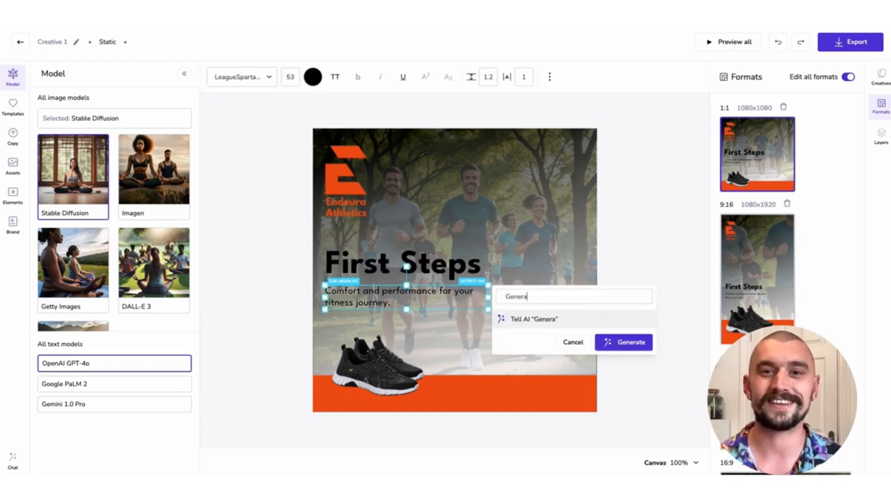
type("te a header")
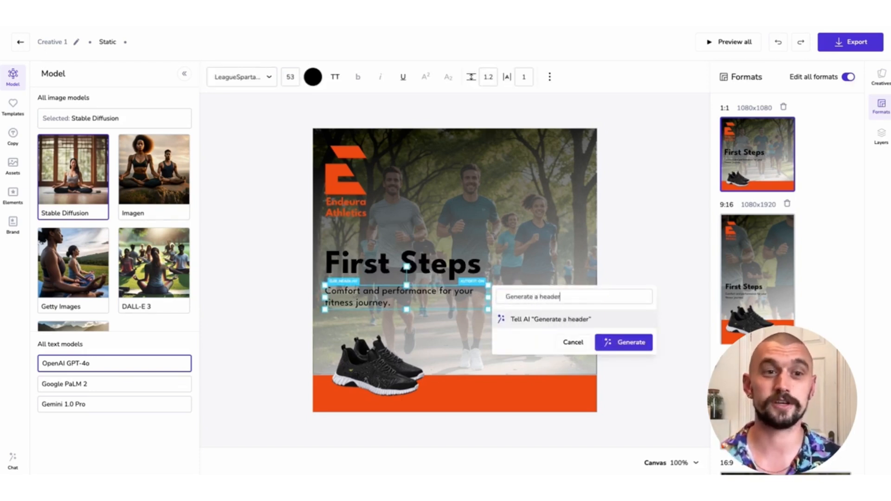
type(" (ma")
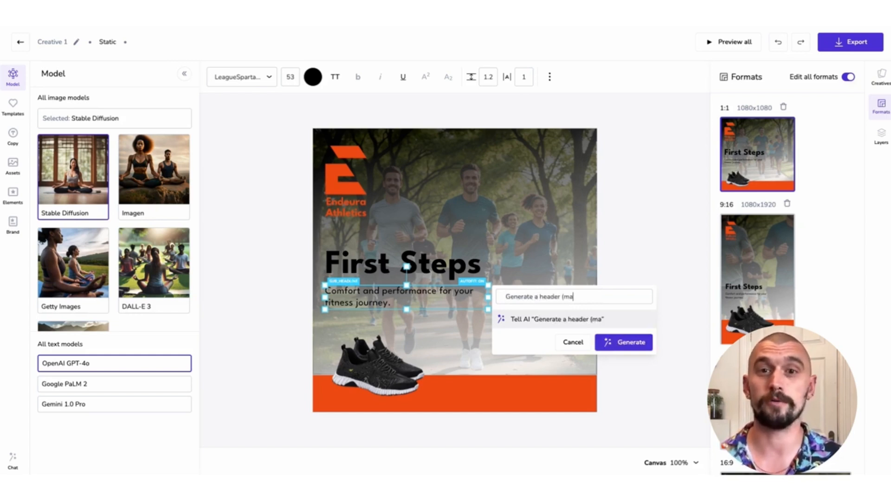
type("ximum")
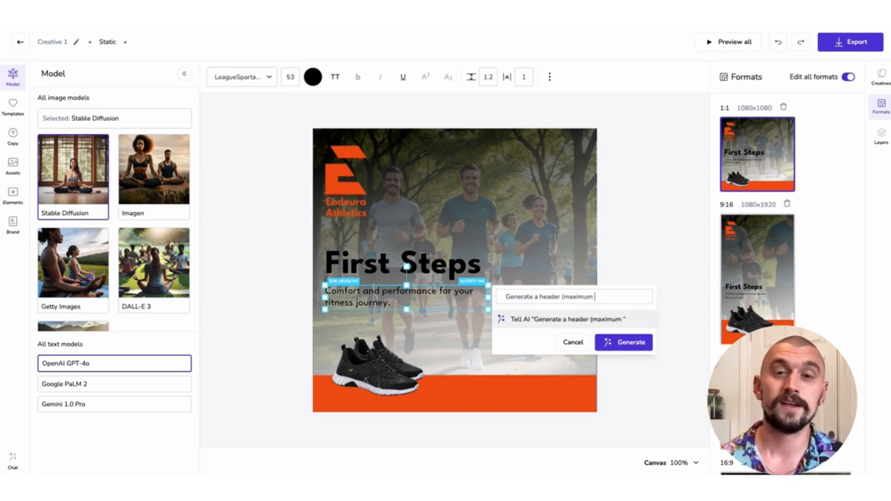
type(" 45 ch")
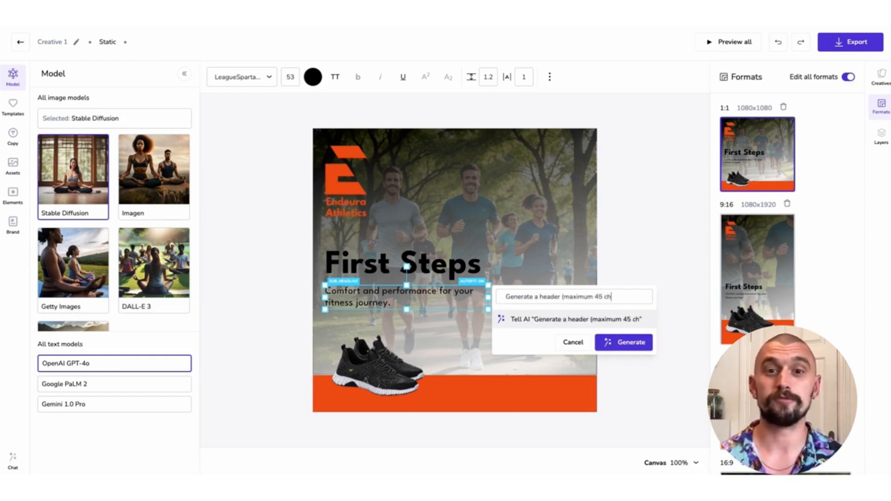
type("aracters) to hughlu")
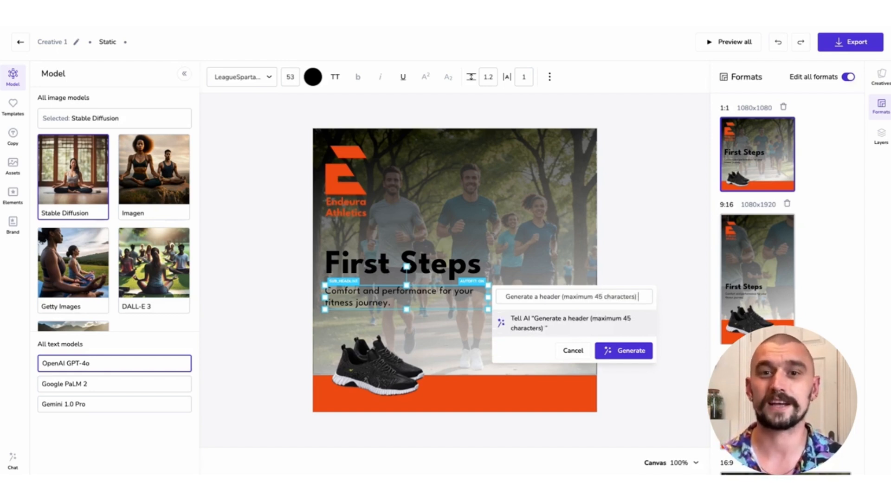
type("ght")
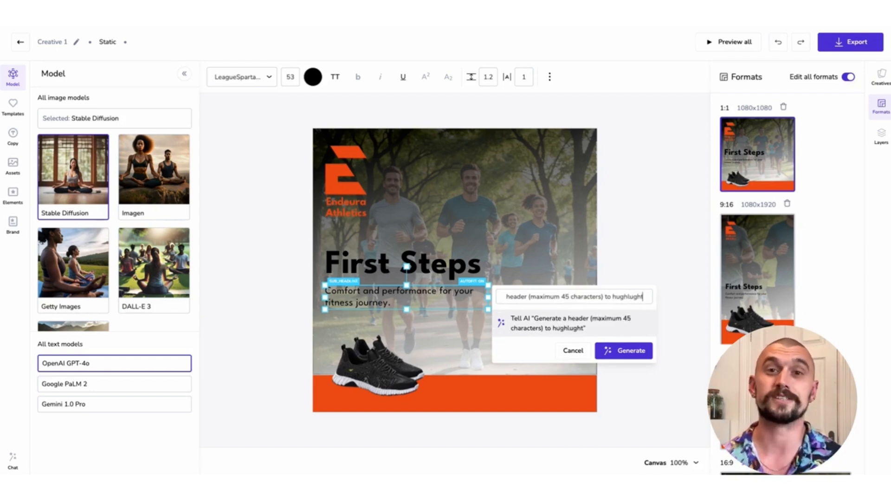
key("BackSpace")
key("BackSpace")
key("BackSpace")
key("BackSpace")
key("BackSpace")
key("BackSpace")
key("BackSpace")
key("BackSpace")
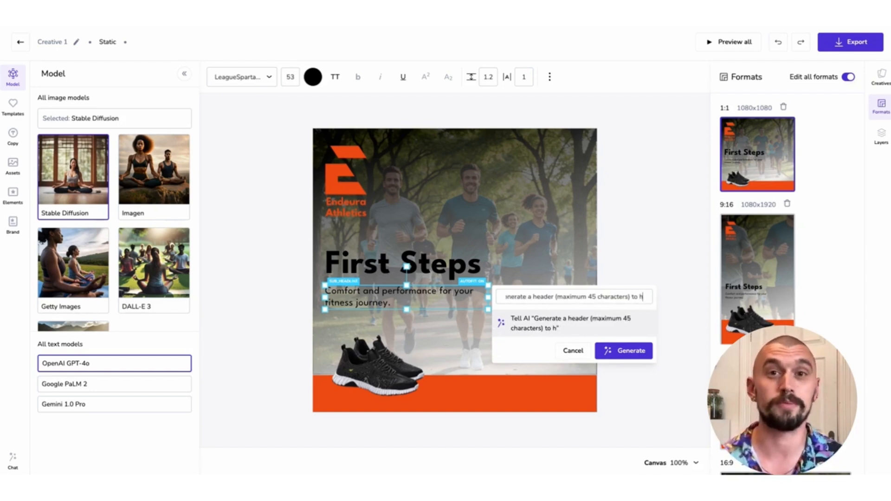
type("ighli")
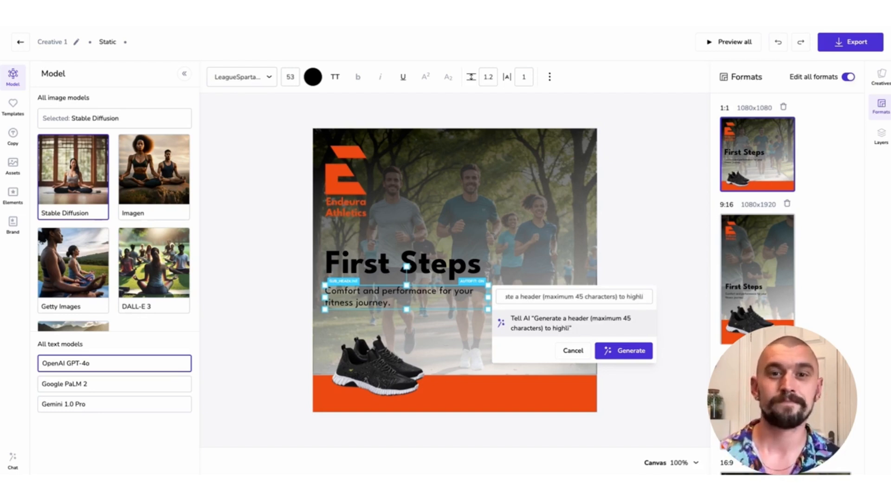
type("ght thew")
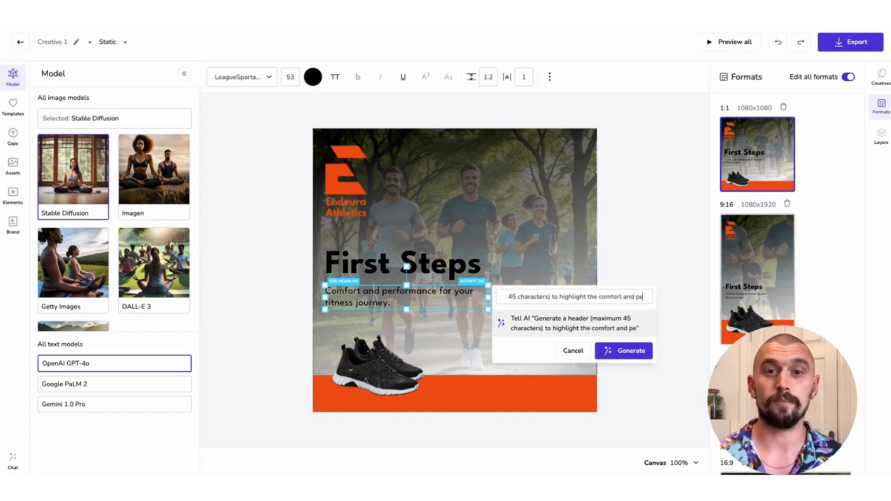
type("ma")
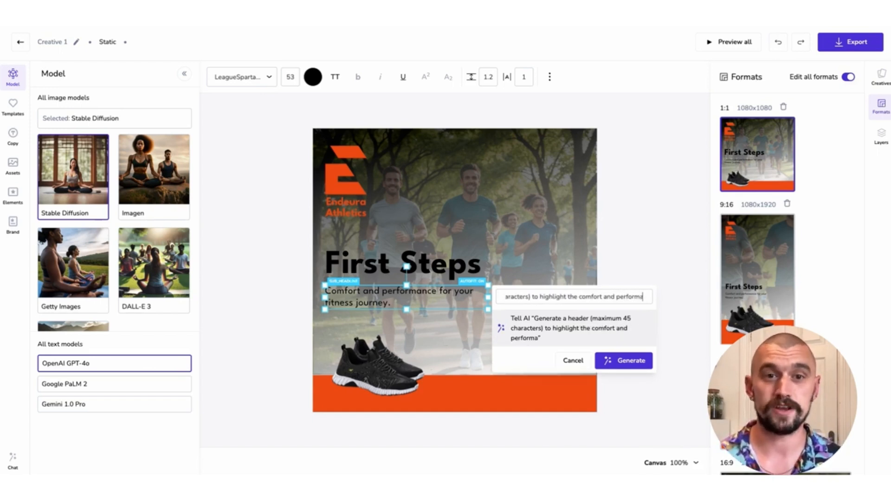
type("ncxof")
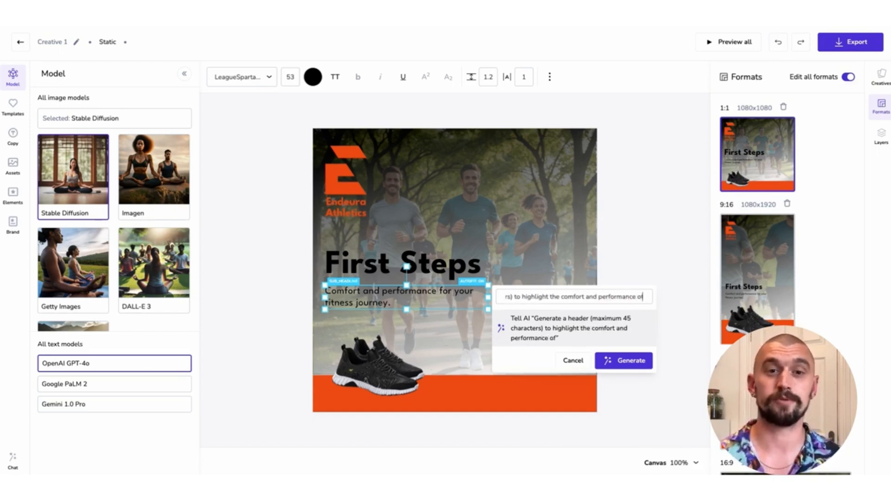
type(" Endeura")
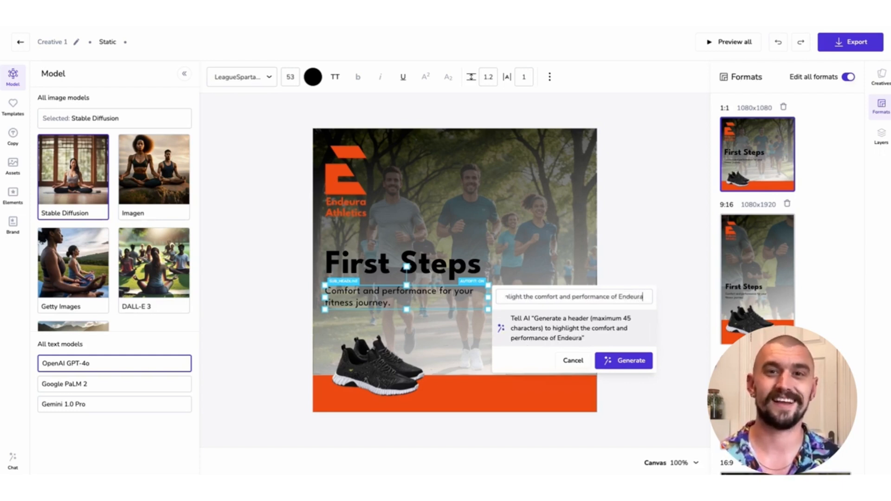
type(" Pro Tr")
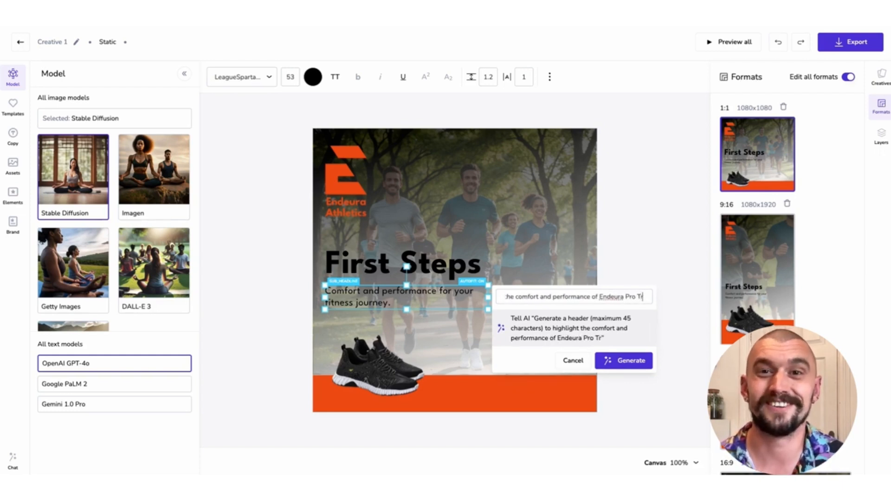
type("ainers")
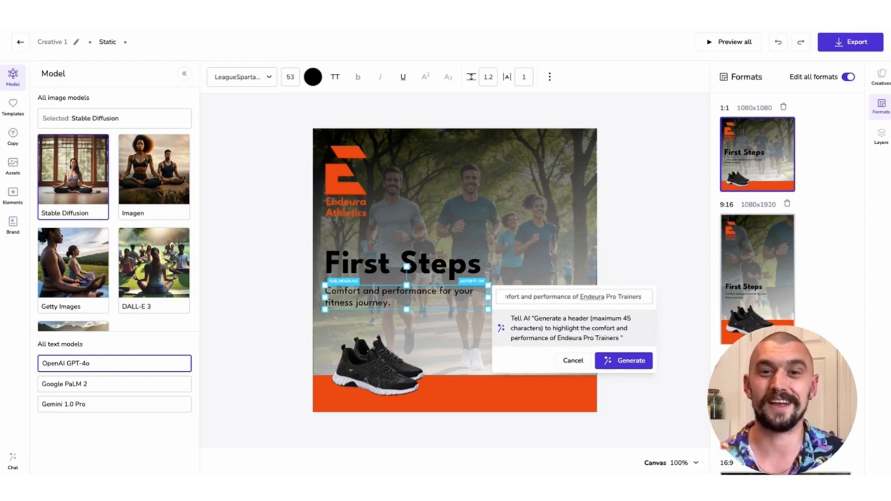
type(" for new runners")
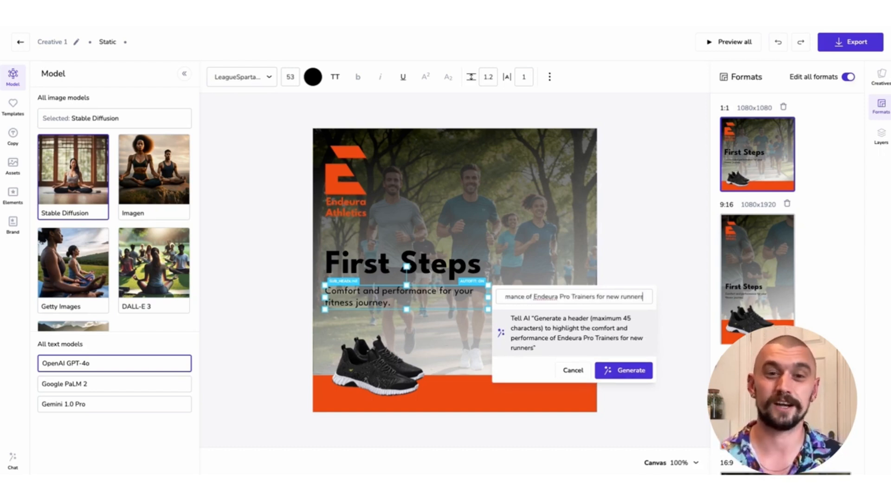
Generate the text from the prompt and replace the ad's sub headline with the result.
left_click(622, 371)
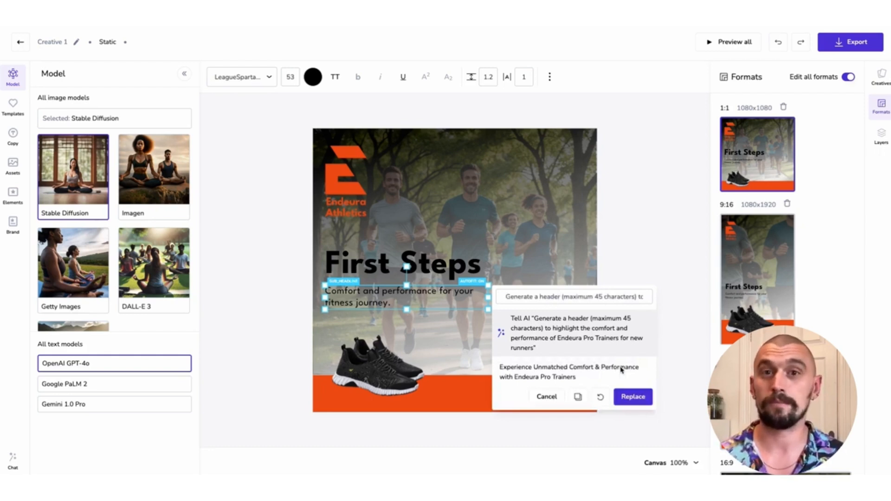
left_click(630, 397)
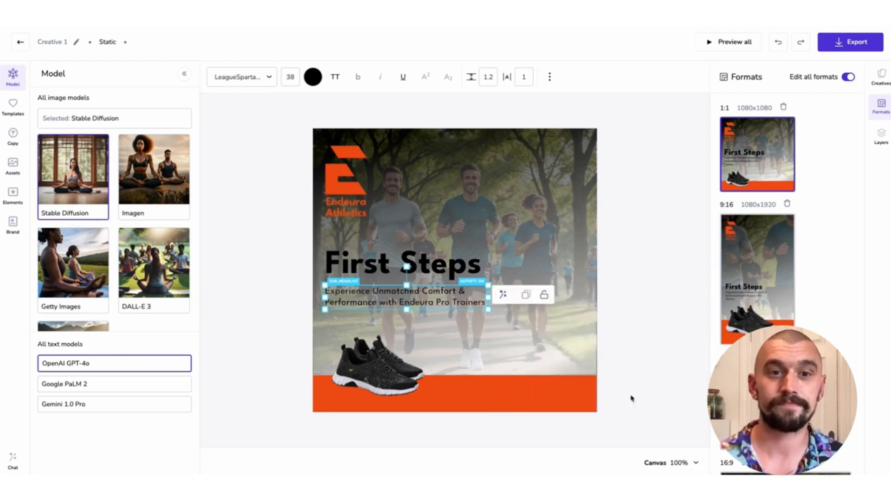
left_click(640, 323)
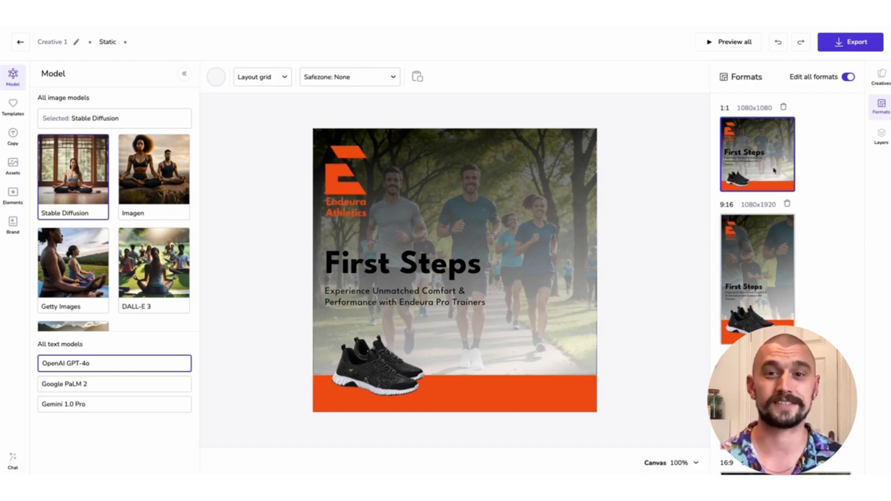
Start an AI image prompt with "Generate" for the ad's background image layer and select Adobe Firefly as the image model.
left_click(885, 141)
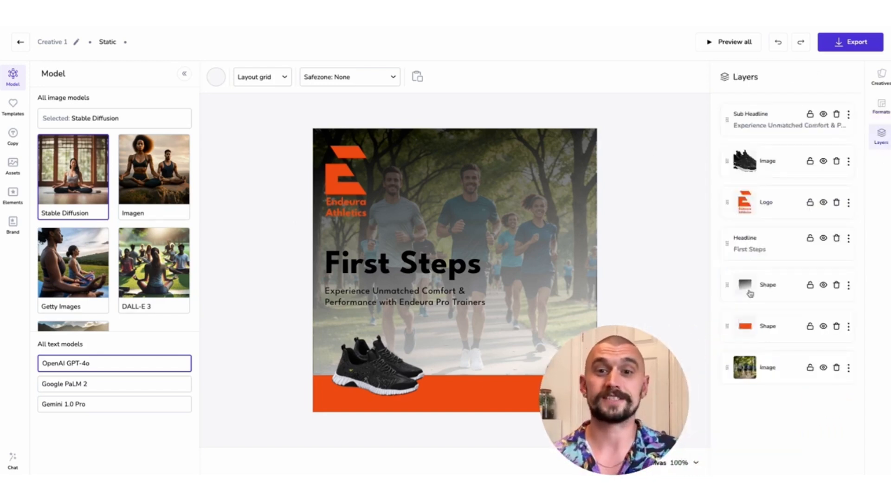
left_click(747, 376)
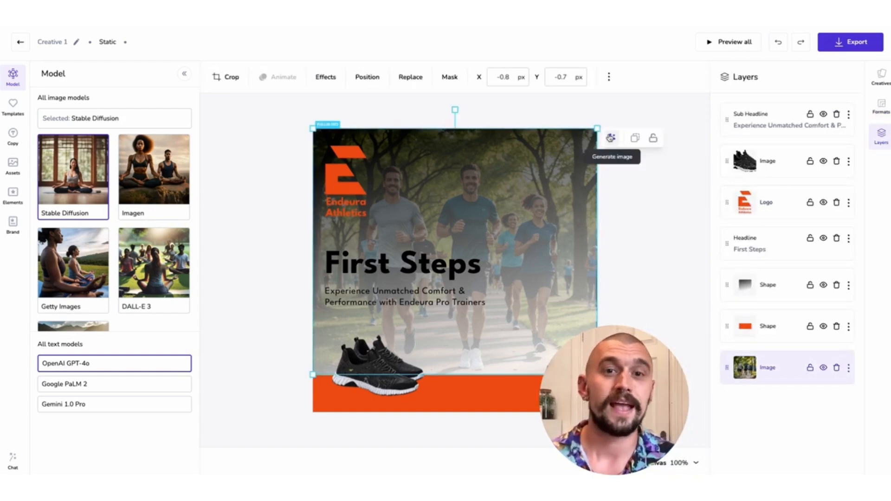
left_click(611, 137)
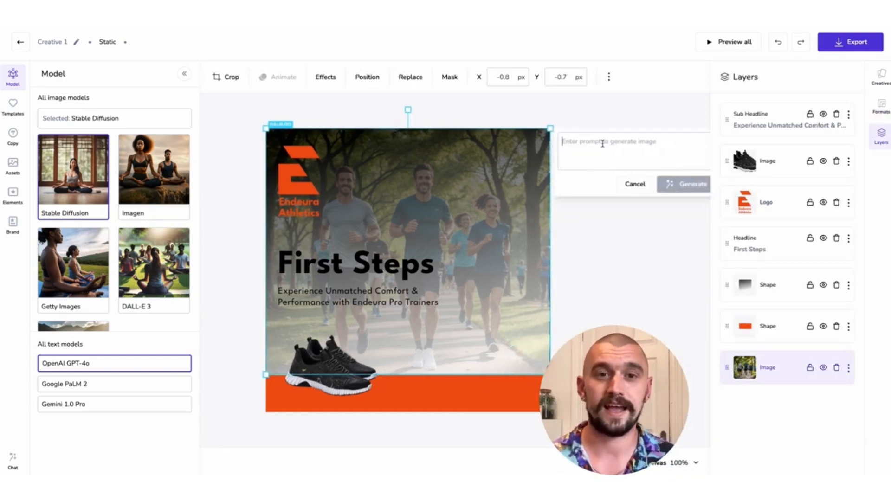
type("Generate")
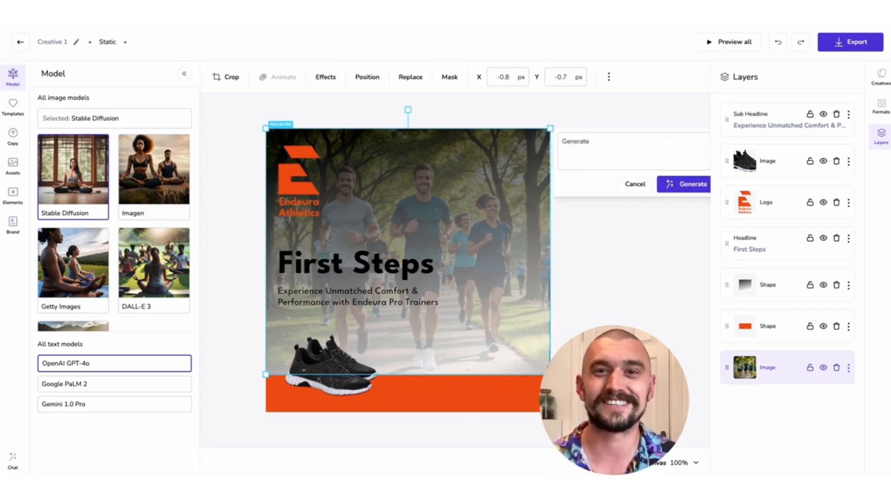
type(" a")
key("BackSpace")
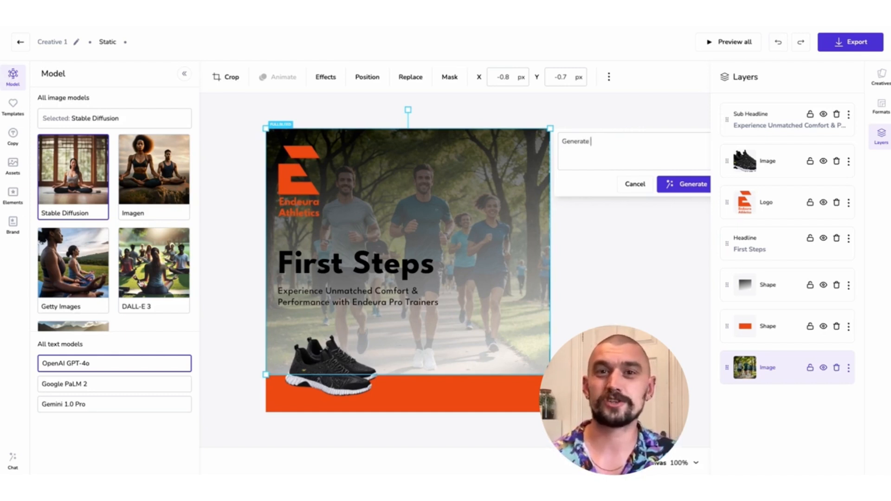
scroll(140, 284, "down", 2)
left_click(85, 273)
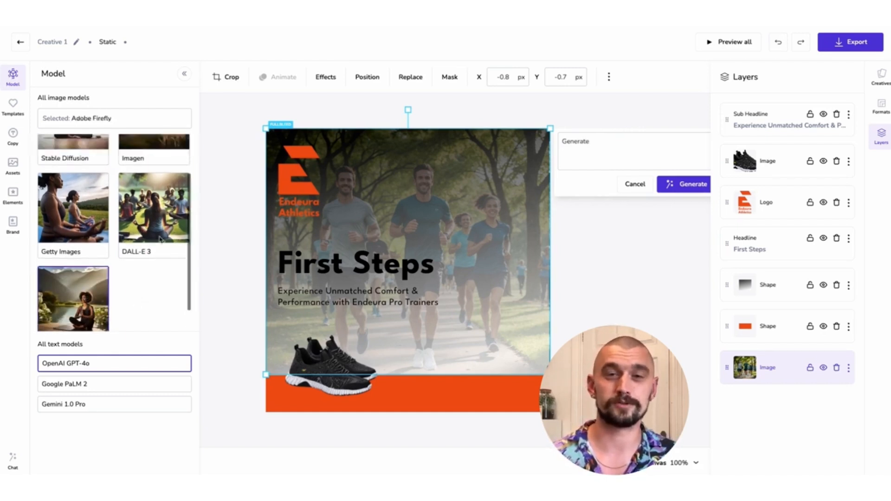
Complete the image prompt as "Generate a photo of a woman running along a beach at dusk. Golden hour. orange tones. Figure is silhouetted. Lens 50mm Aperture f/7".
left_click(602, 139)
type("a")
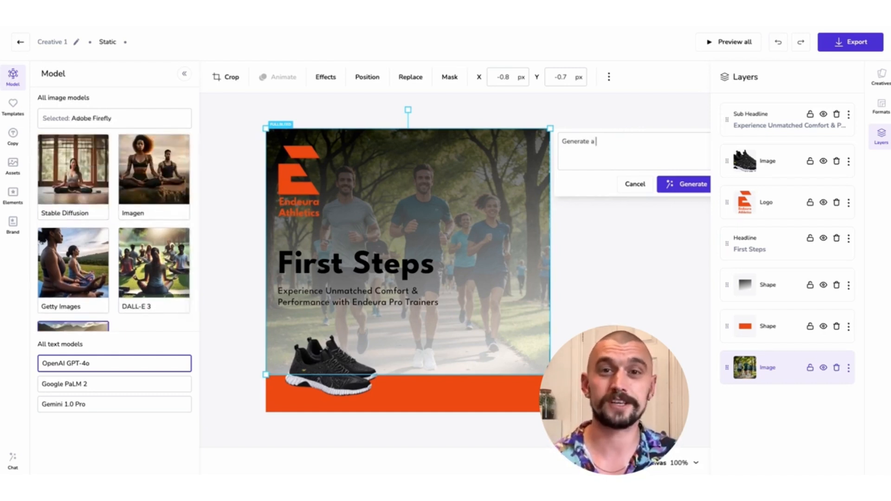
type(" photo")
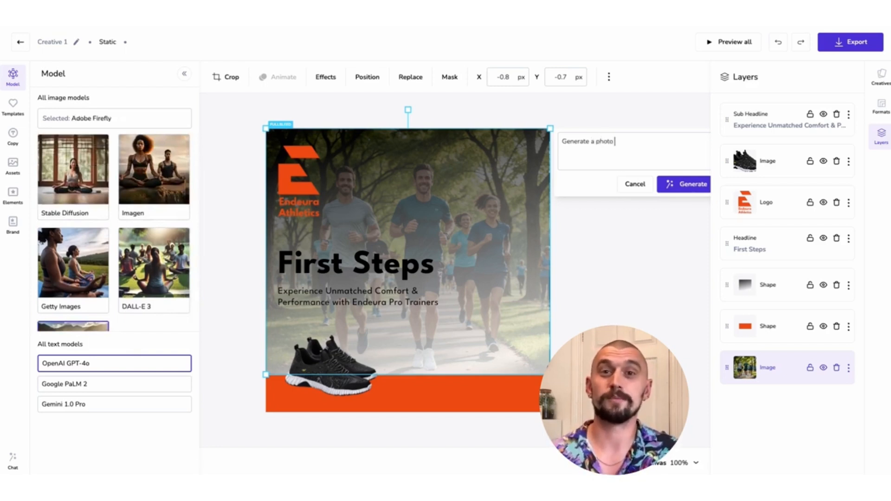
type(" of a ")
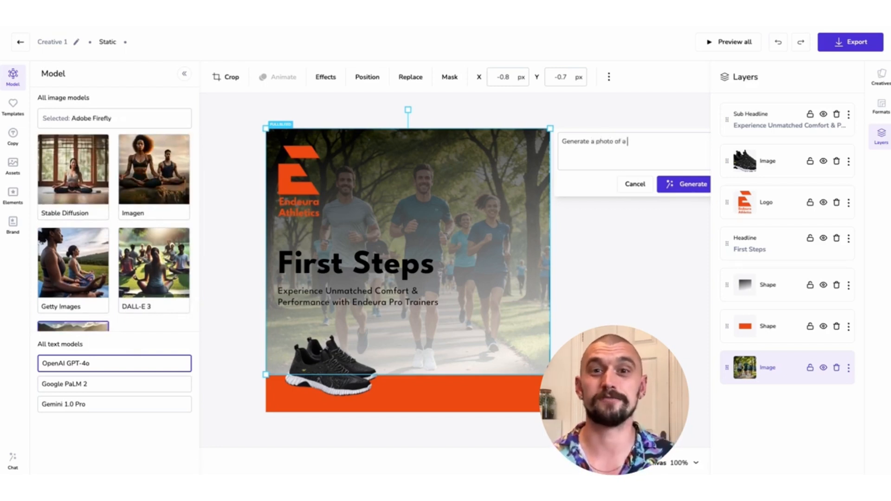
type("woman runnin")
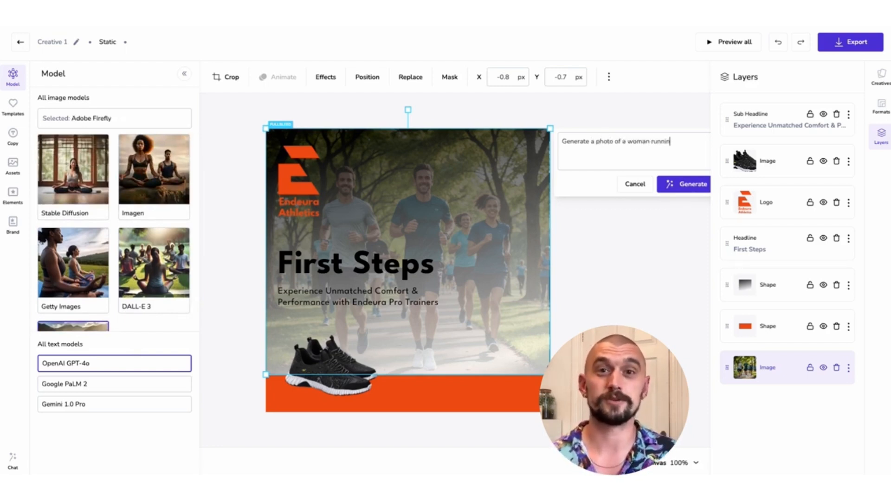
type("g along a ")
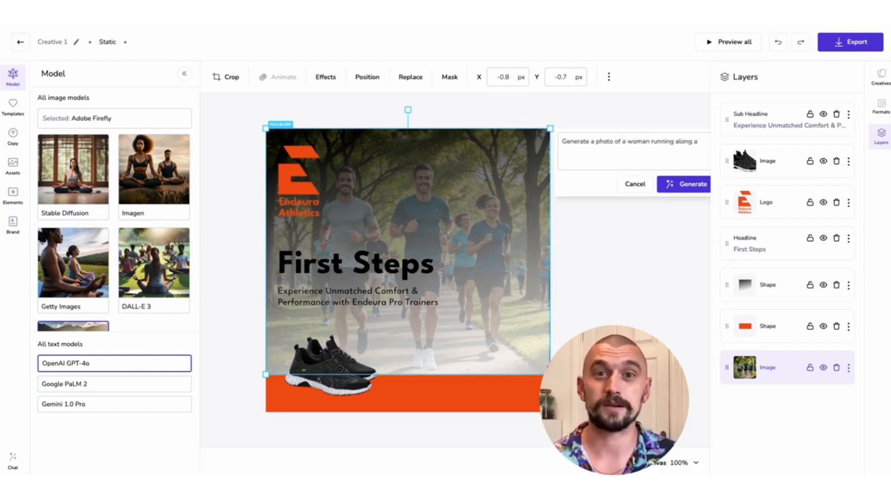
type("beach at")
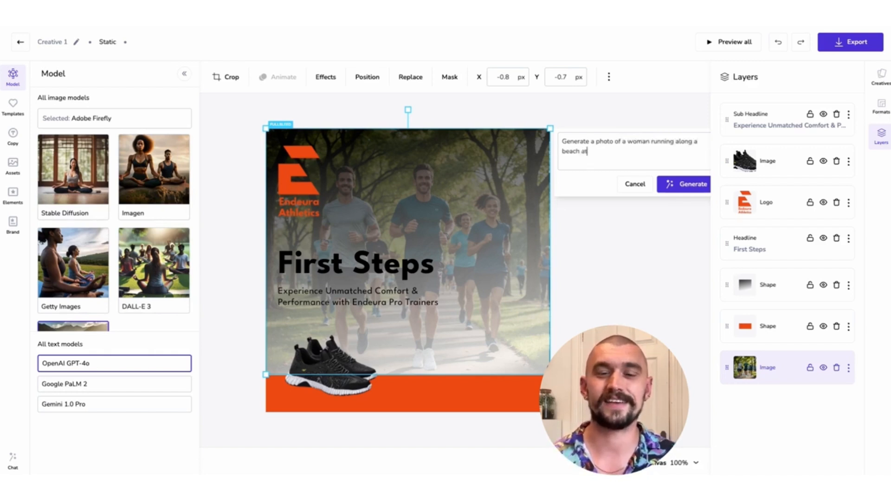
type(" dusk. ")
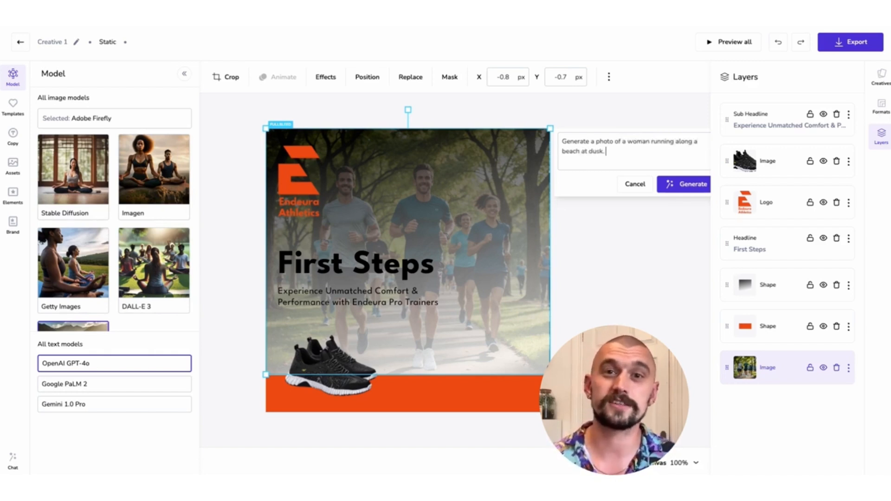
type("Golden hour")
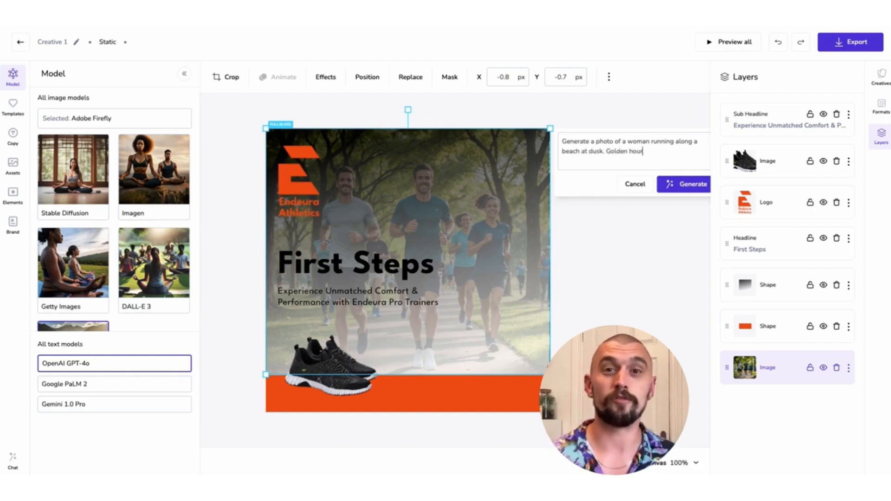
type(". oran")
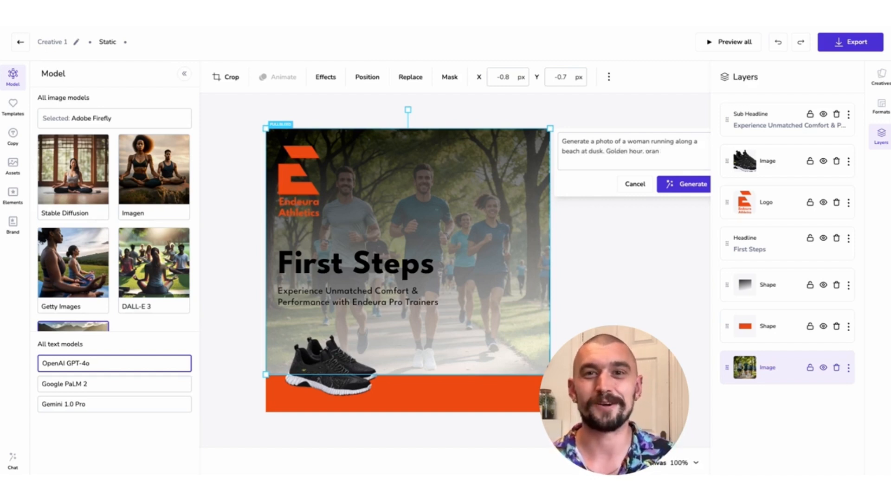
type("ge tones")
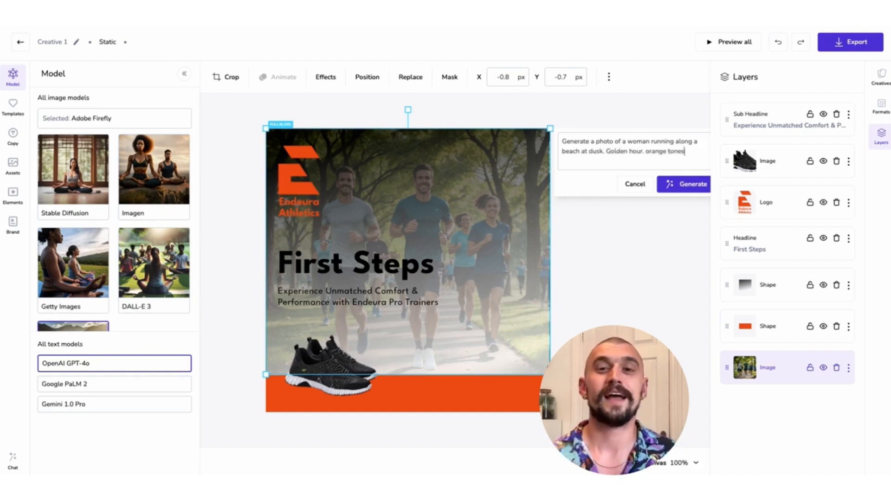
type(". Fi")
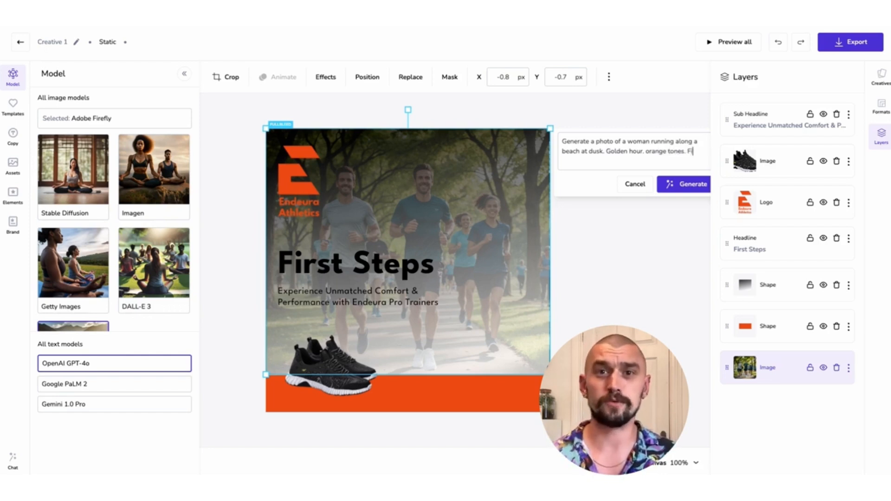
type("gure is silhouetted")
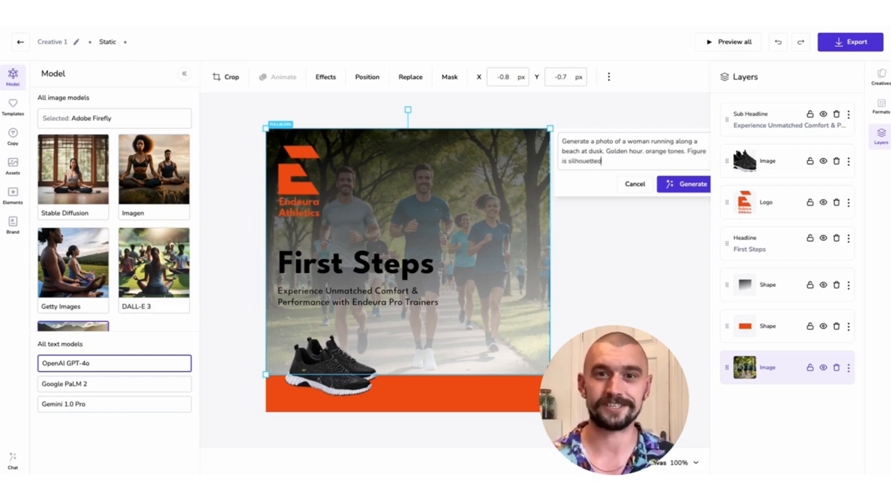
type(". Le")
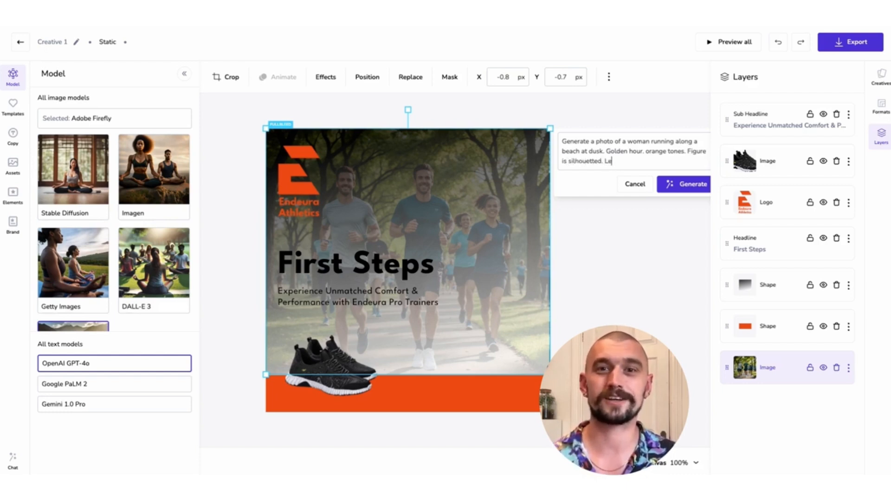
type("ns 50")
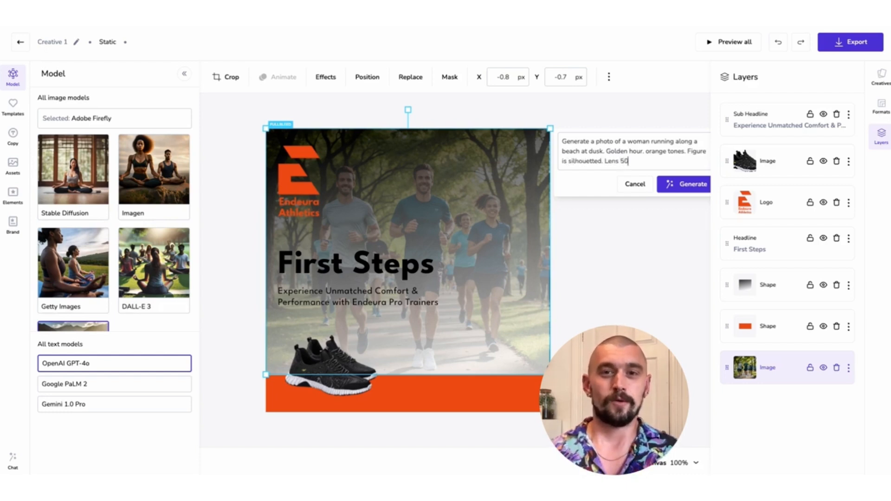
type("mm Aperture")
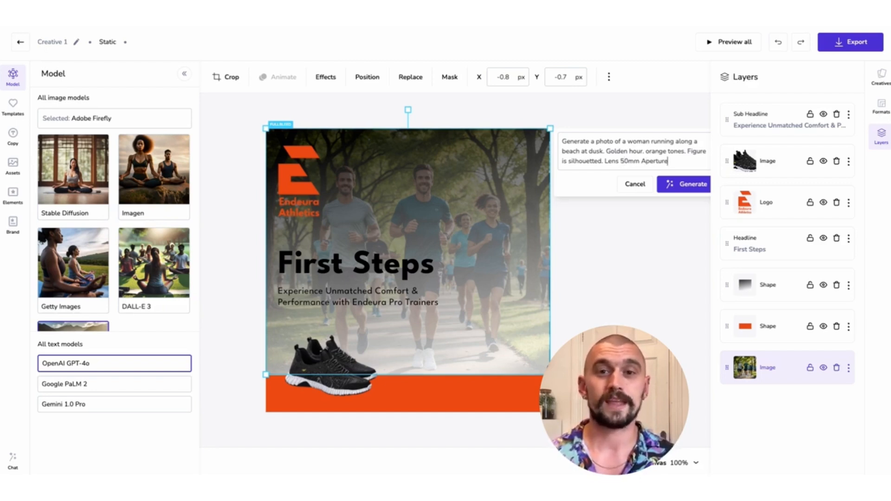
type(" f/7")
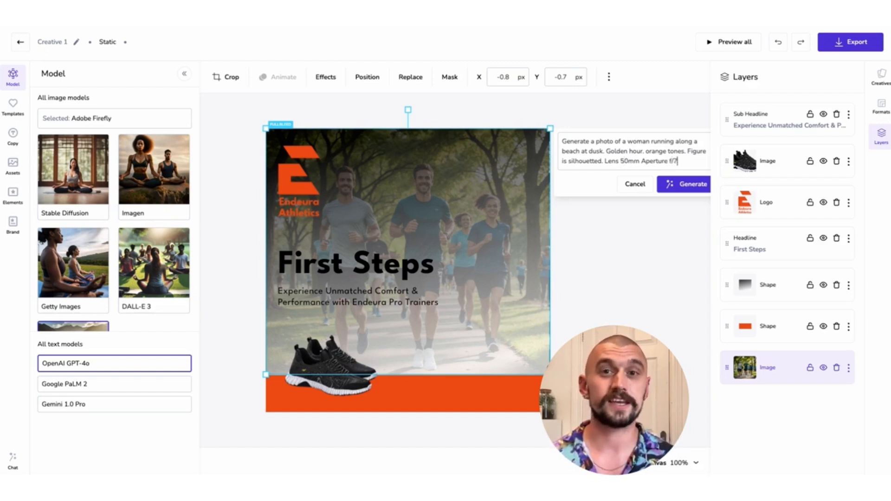
Generate images from the prompt and replace the ad's background with the third result.
left_click(699, 185)
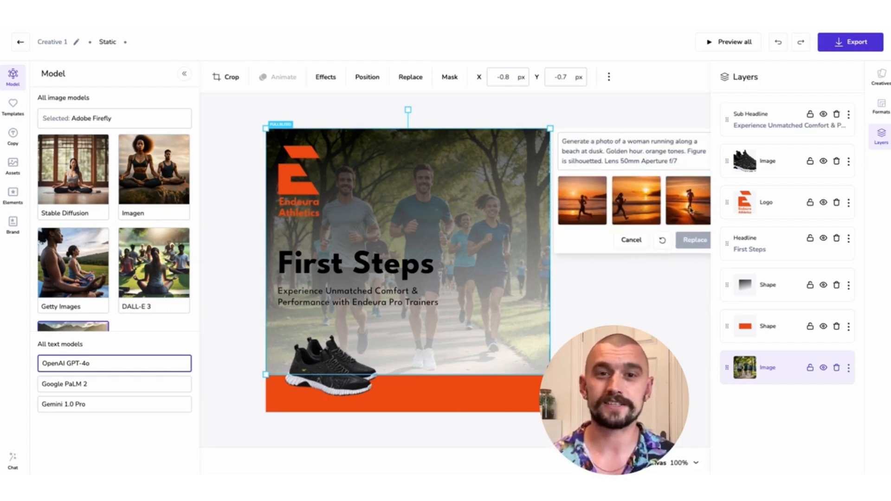
left_click(689, 209)
left_click(693, 245)
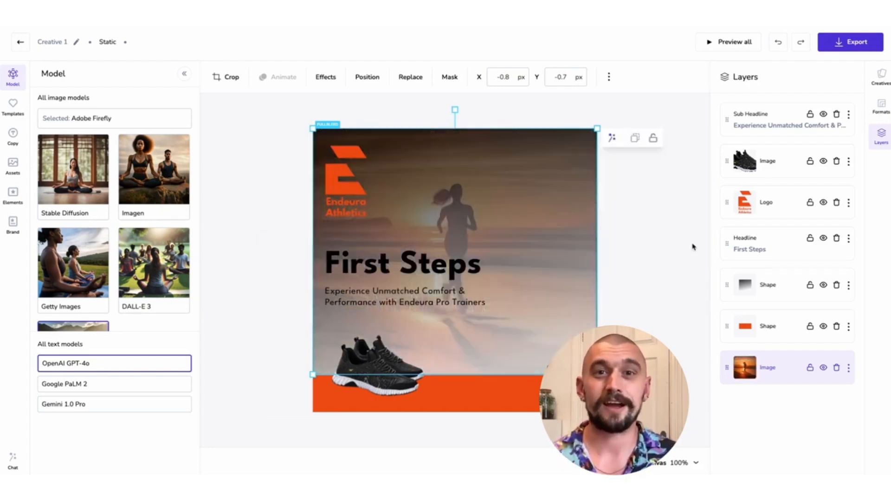
left_click(694, 246)
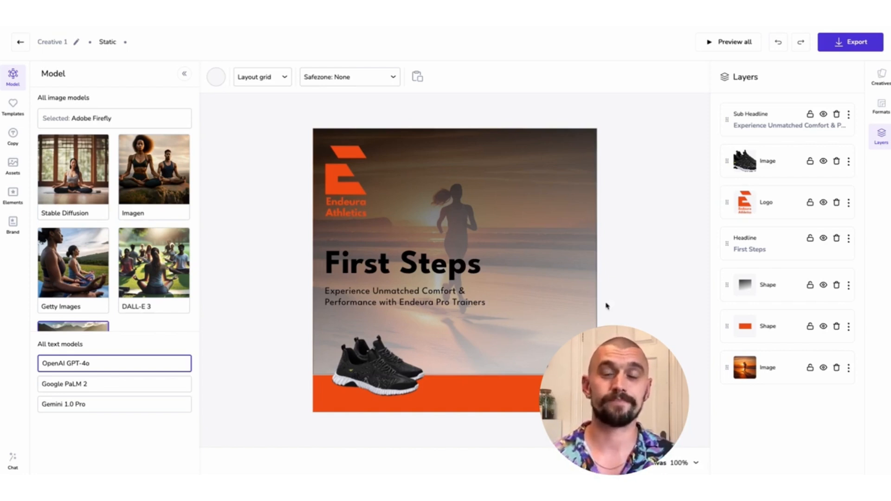
Review the ad with its new background across the different formats and check the "First Steps" headline.
left_click(881, 108)
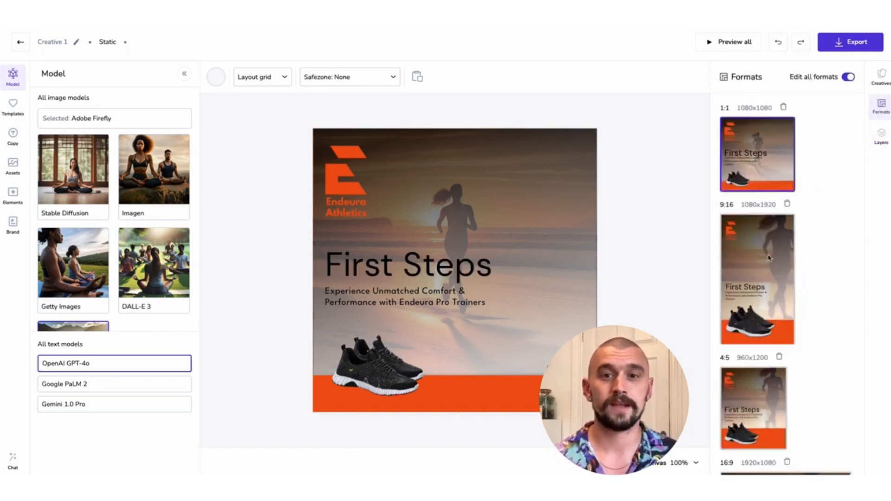
left_click(402, 279)
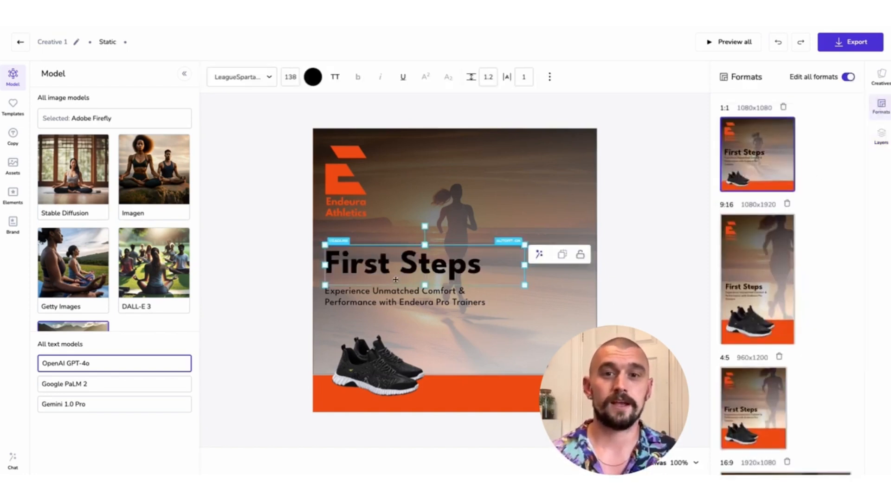
left_click(661, 324)
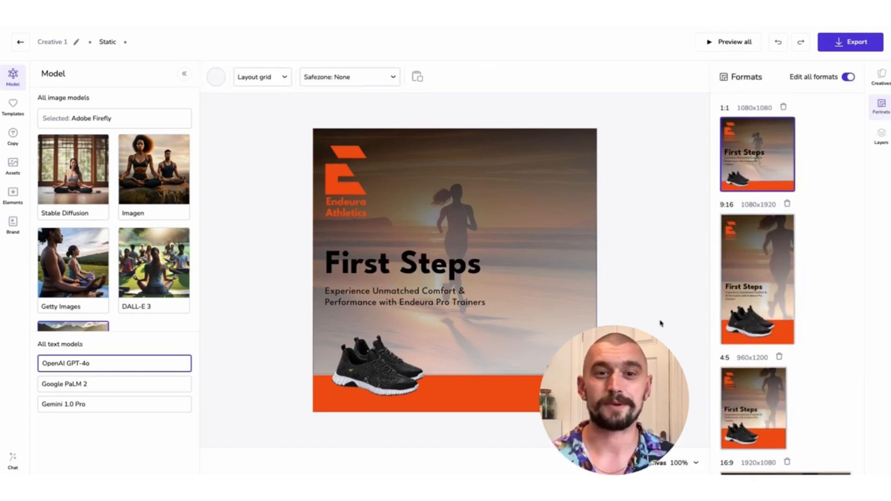